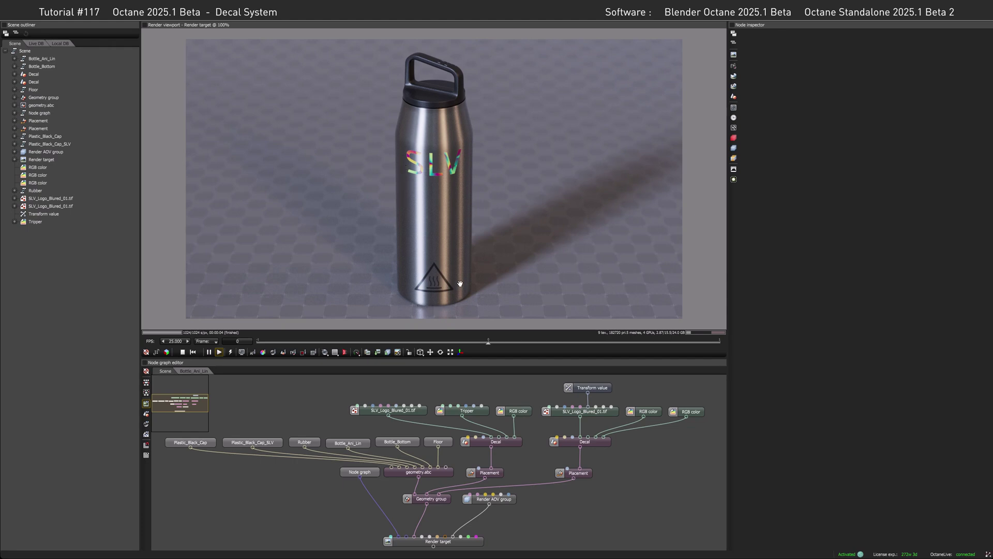
Raise the warning-sign decal's placement to a Y translation of about 0.17 so that it overlaps the SLV logo.
left_click(501, 456)
left_click_drag(491, 447, 492, 468)
left_click_drag(579, 468, 584, 472)
left_click(583, 472)
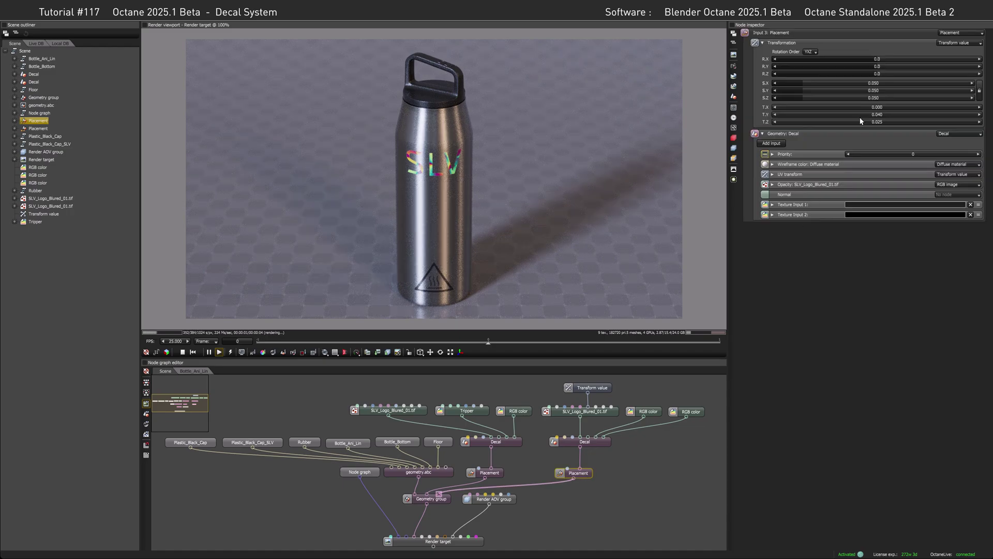
left_click_drag(877, 114, 838, 114)
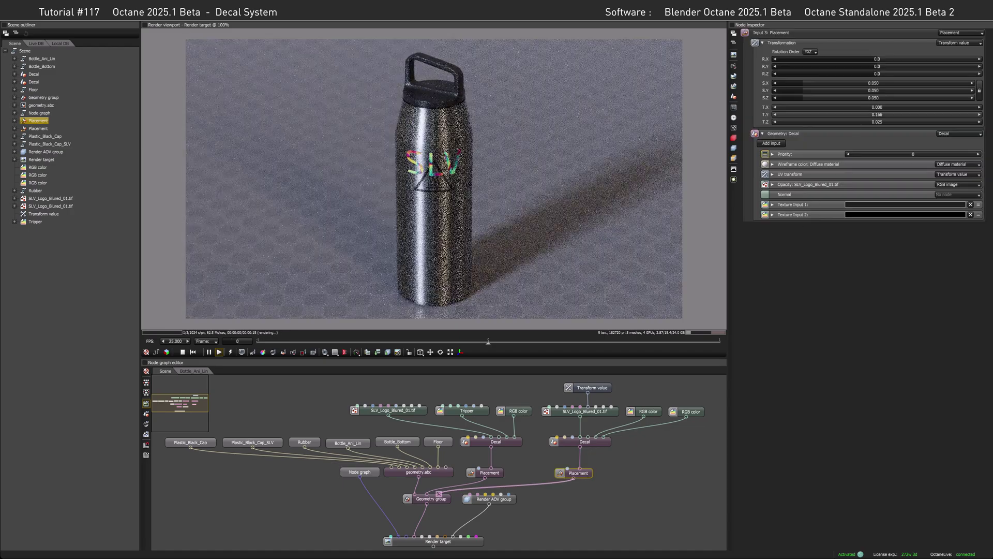
Try a priority of 1 on the warning-sign decal, and undo the priority and position changes.
left_click(593, 444)
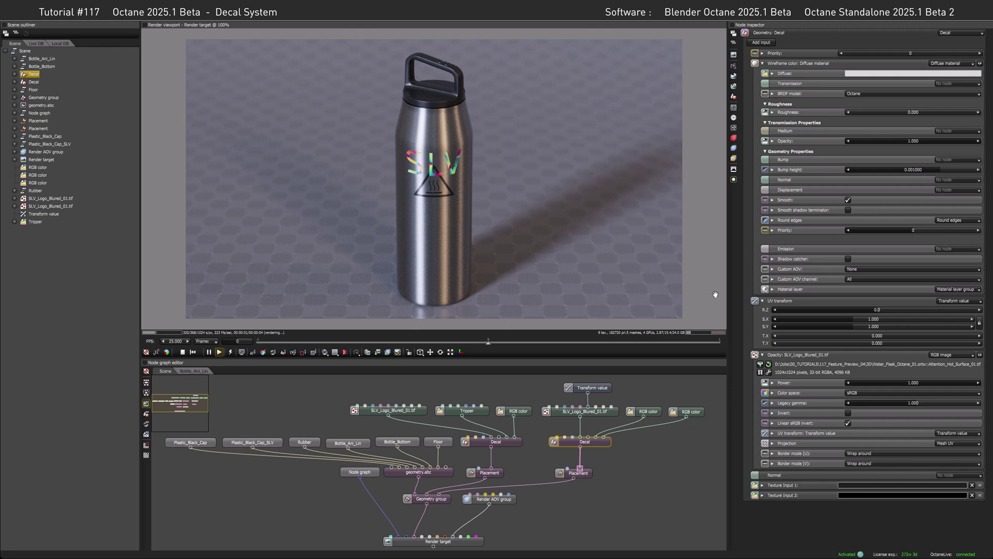
left_click(979, 52)
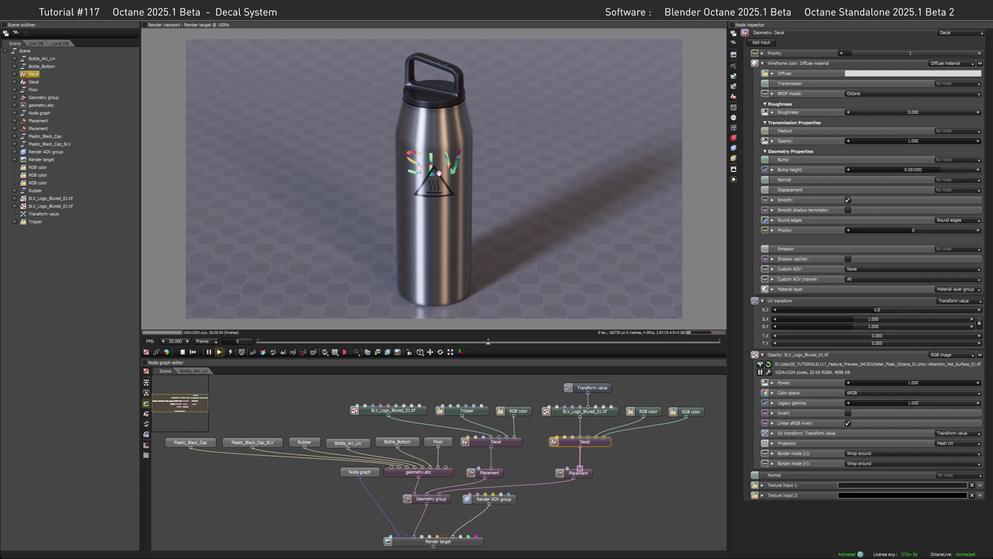
key("ctrl+z")
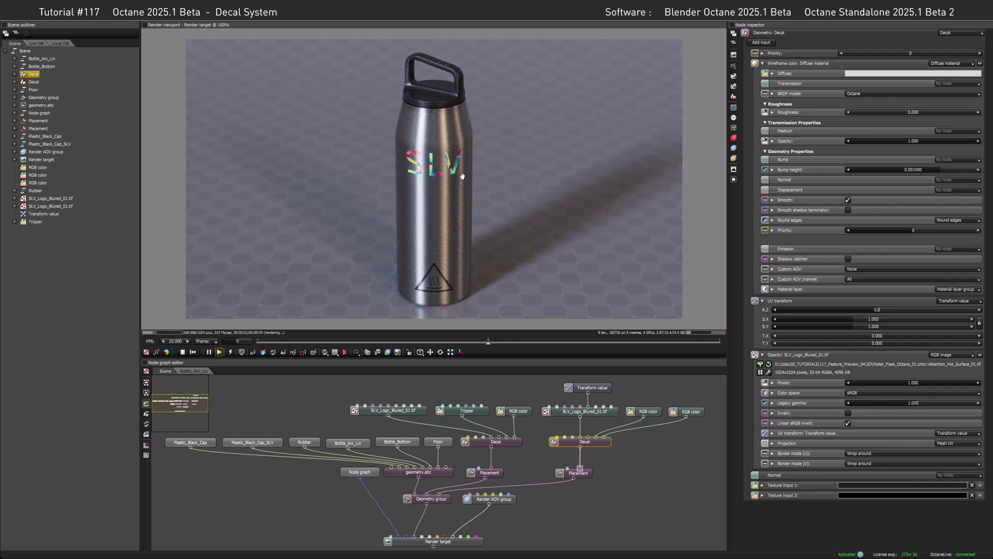
Try rotating the SLV logo decal's placement about the Z axis and reset that rotation to 0.
left_click(498, 472)
left_click_drag(877, 74, 878, 73)
type("0")
key("Return")
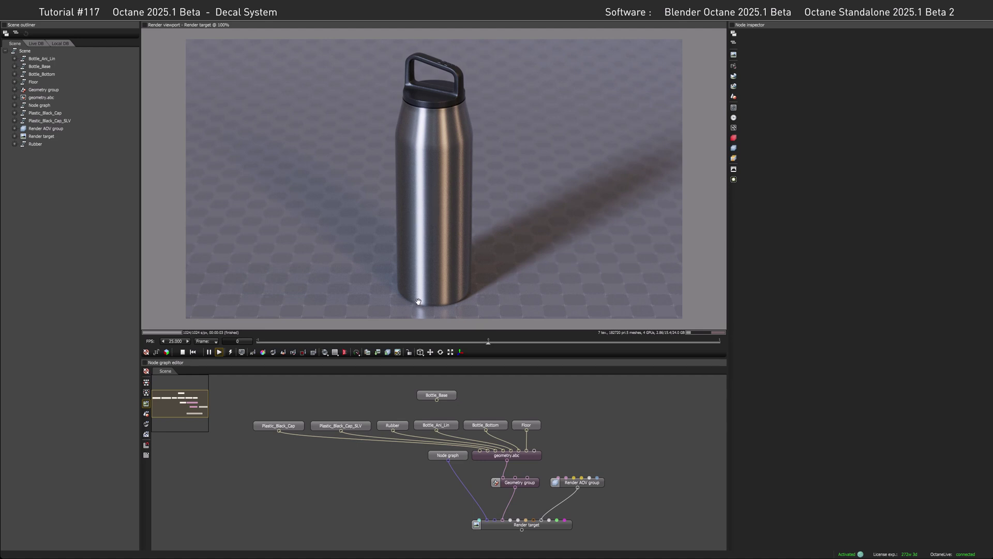
Connect the Bottle_Base material to the bottle body's material input on geometry.abc, in place of Bottle_Ani_Lin.
double_click(424, 426)
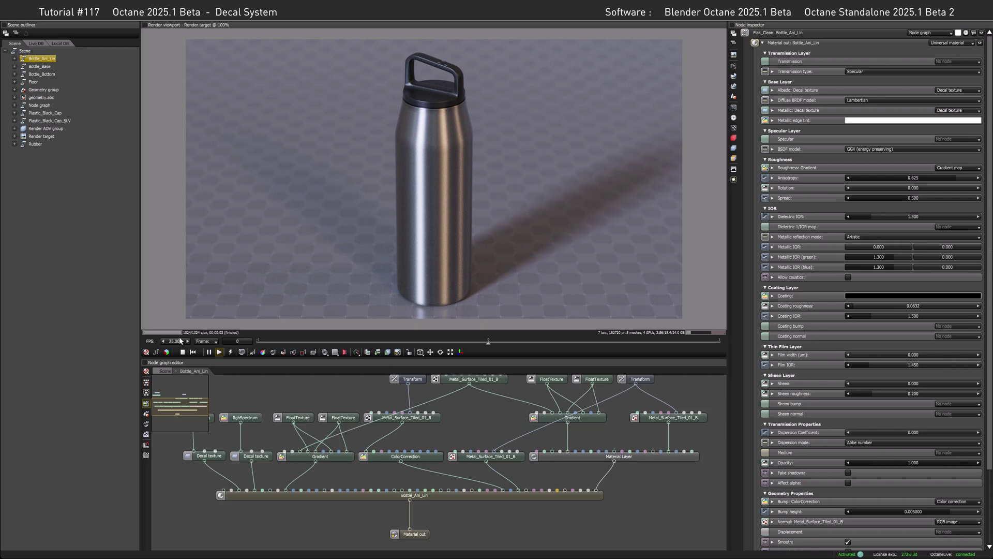
left_click(175, 370)
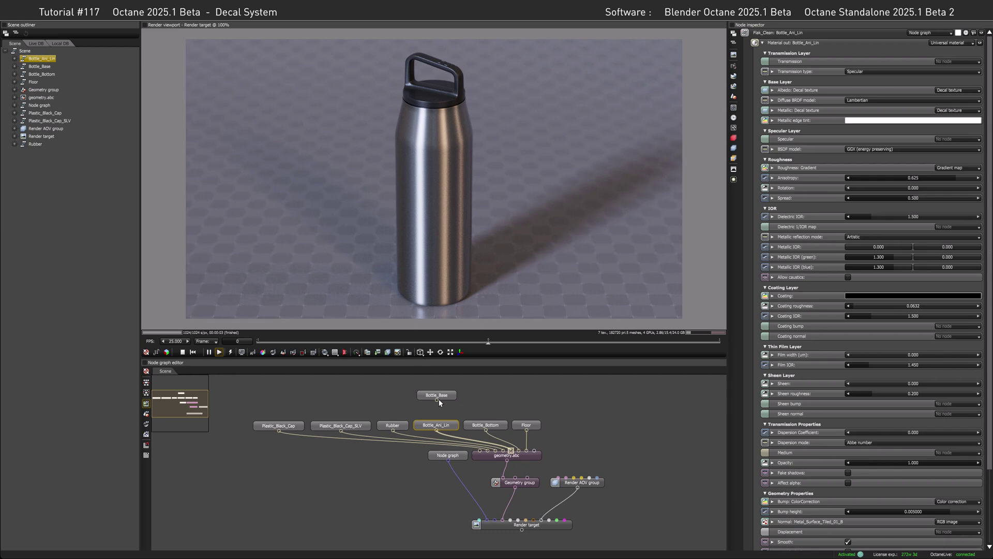
left_click_drag(437, 400, 511, 451)
Open the Bottle_Base node graph and connect the Marble_Black_01.jpg image to the material's diffuse input.
double_click(431, 397)
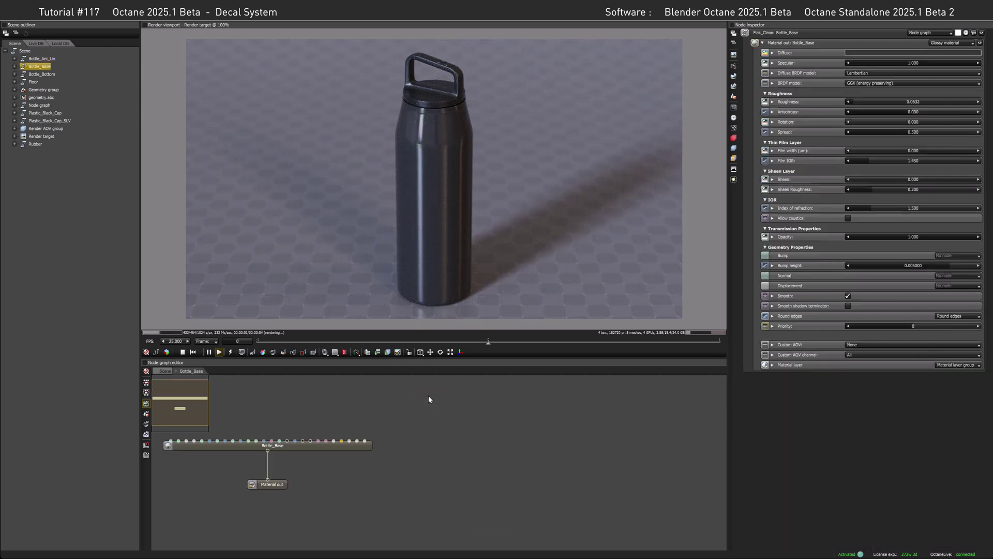
middle_click_drag(300, 421, 462, 423)
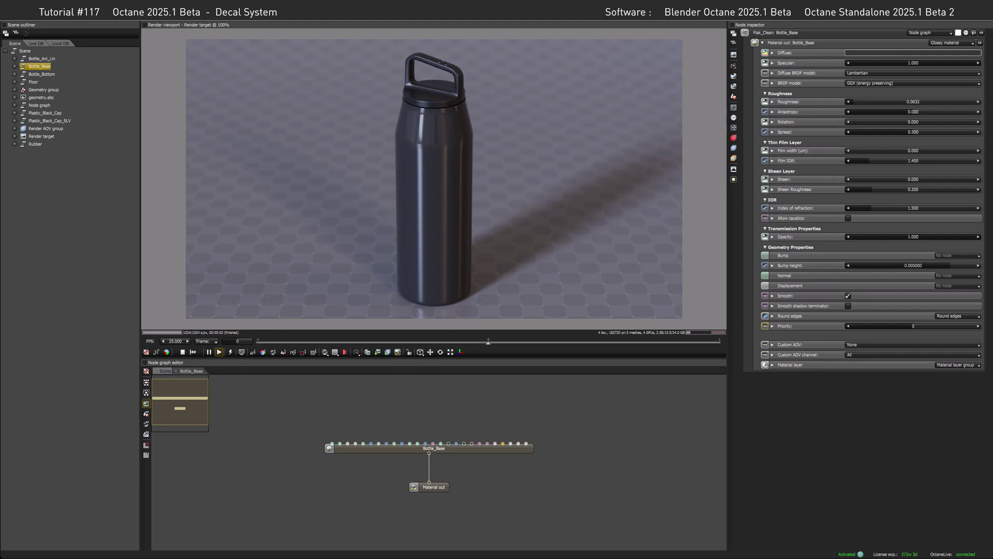
left_click_drag(313, 468, 331, 443)
Set only the Y scale of the marble image's UV transform to 0.5.
left_click(336, 403)
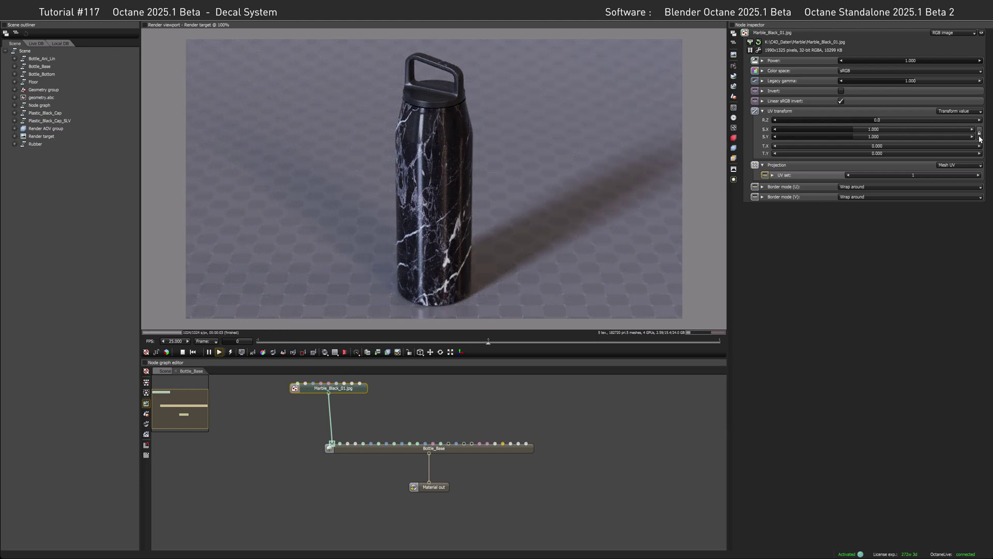
double_click(876, 137)
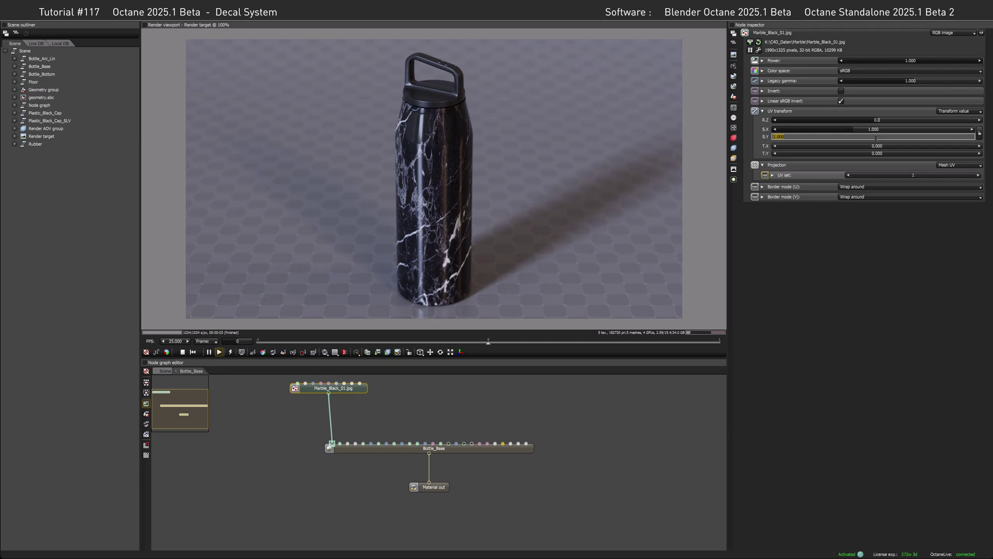
type("0.5")
key("Return")
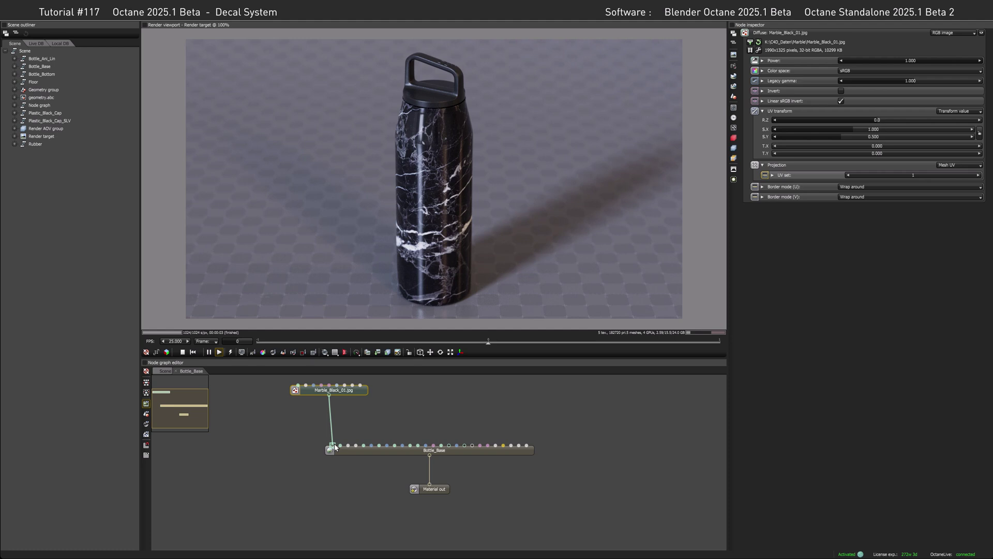
Add a Decal texture node and insert it between the marble image and the Bottle_Base diffuse input.
right_click(399, 385)
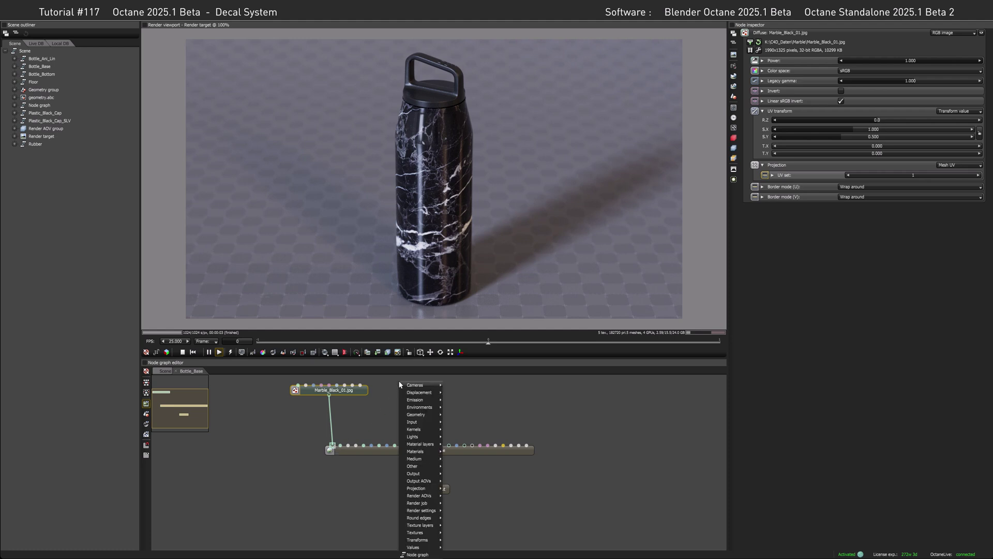
mouse_move(425, 536)
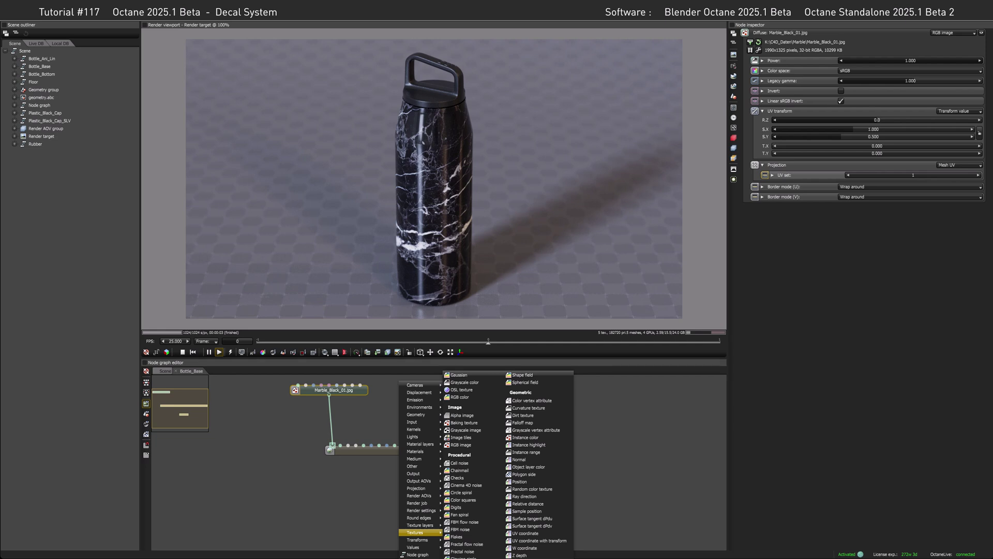
left_click(463, 548)
left_click_drag(414, 383, 381, 419)
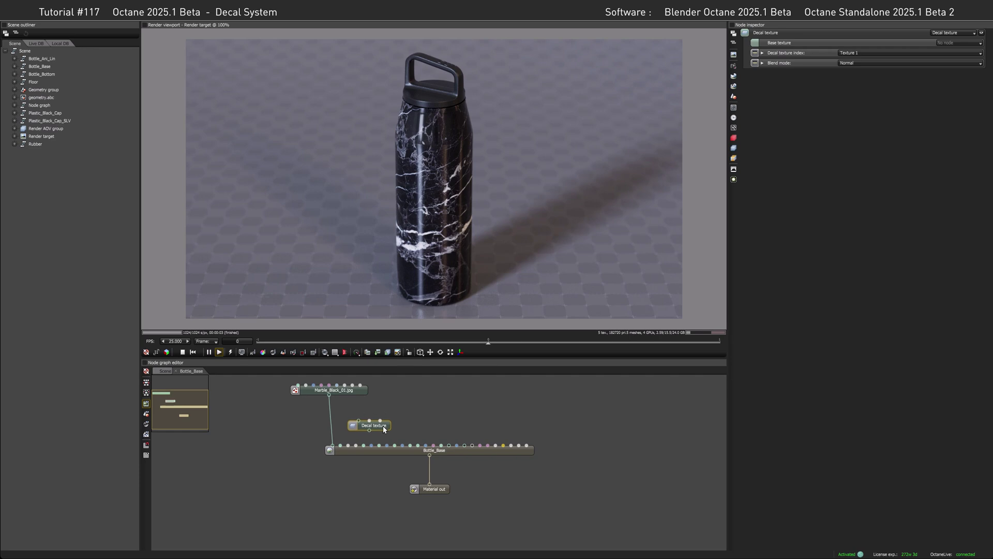
left_click_drag(329, 395, 332, 445)
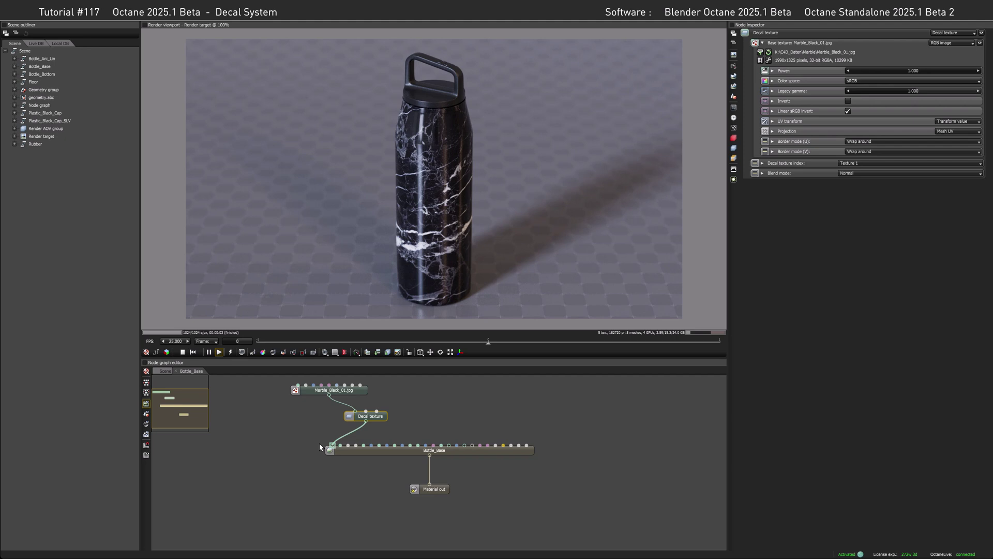
Return to the main scene graph and add a Decal geometry node above the Render AOV group.
left_click(165, 372)
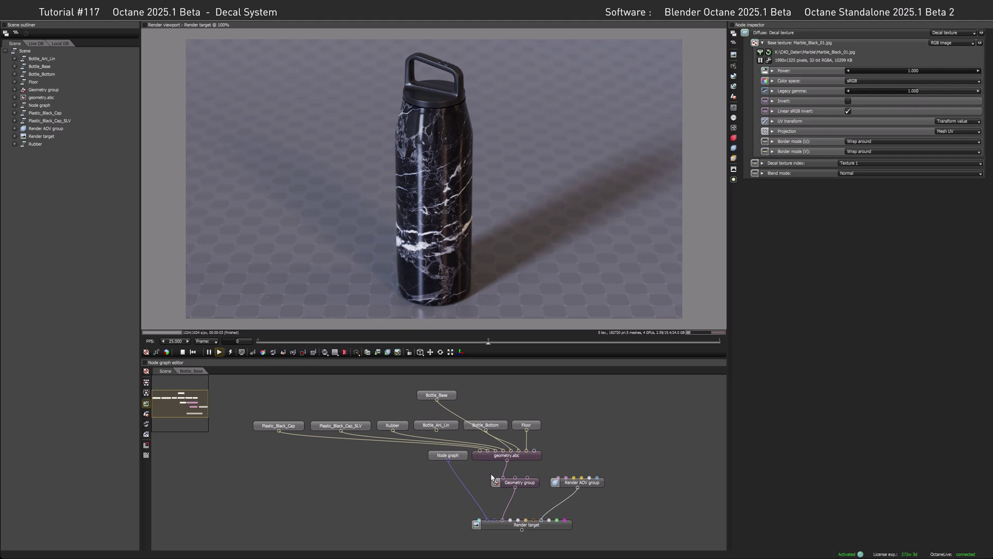
left_click(516, 484)
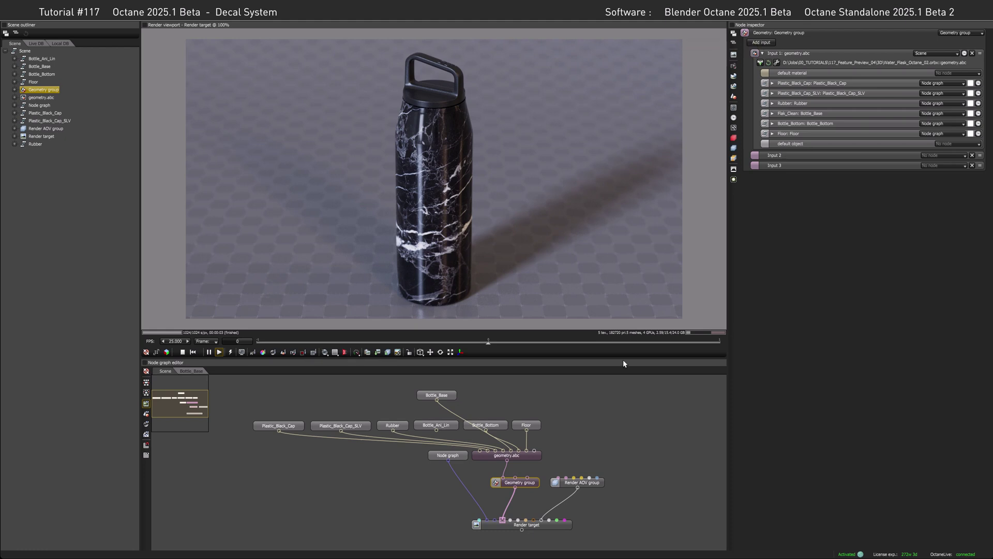
right_click(569, 394)
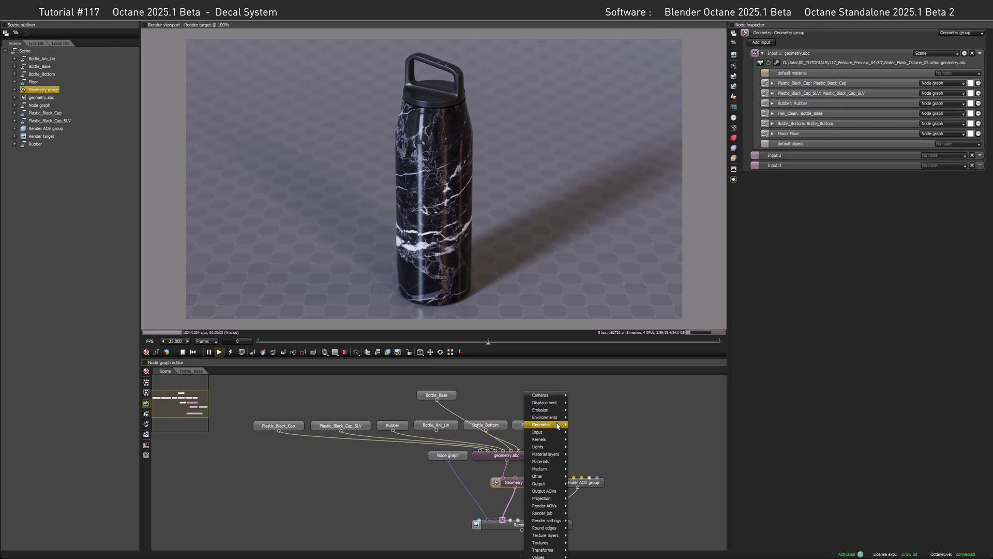
mouse_move(557, 424)
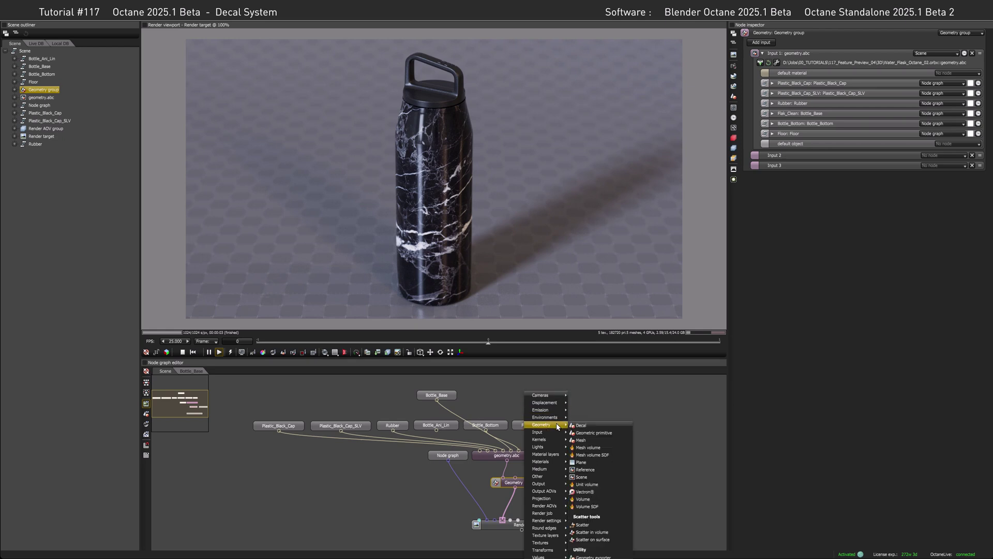
left_click(587, 428)
left_click_drag(571, 399, 586, 424)
left_click(584, 438)
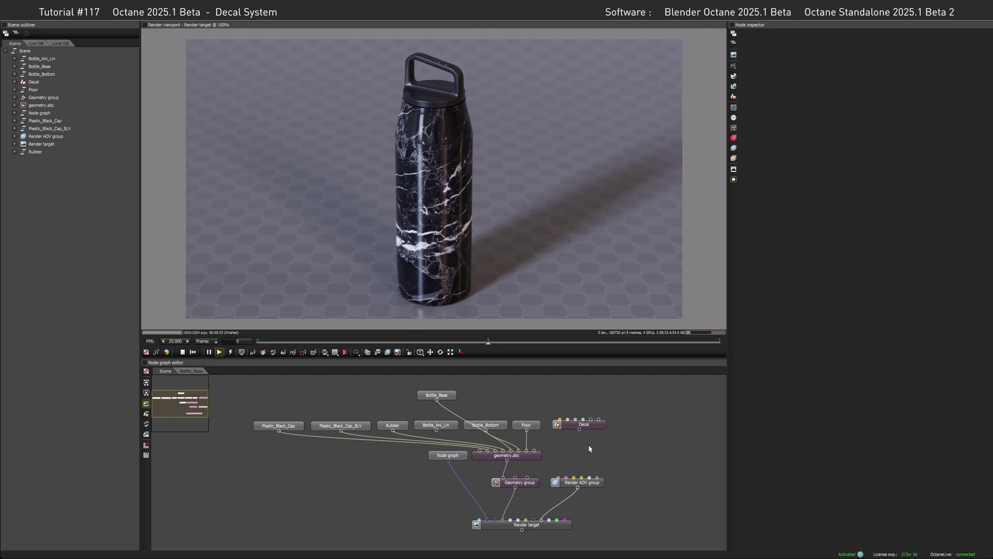
Add a Placement node, feed the Decal into it, and connect it to the second input of the Geometry group.
right_click(592, 389)
mouse_move(582, 420)
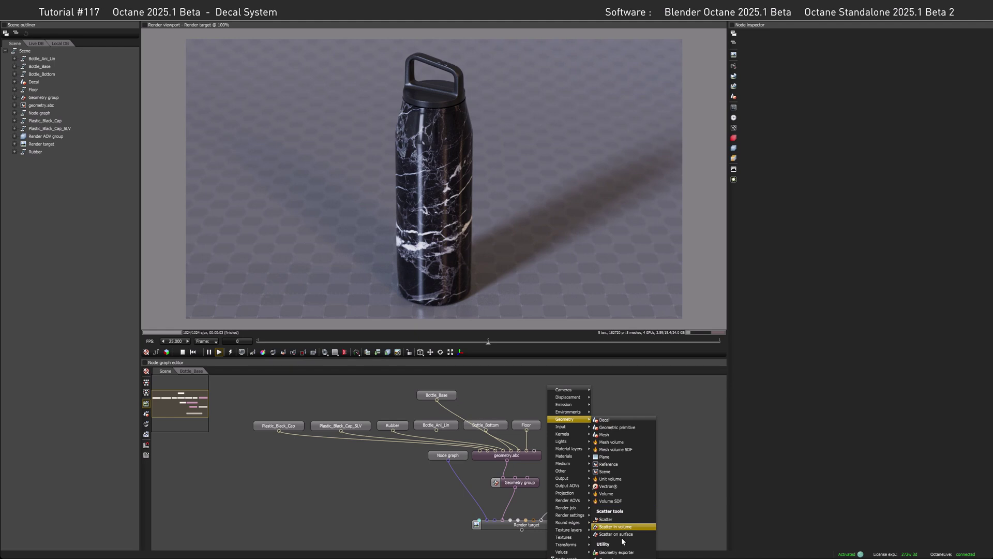
left_click(613, 558)
left_click_drag(595, 386, 577, 454)
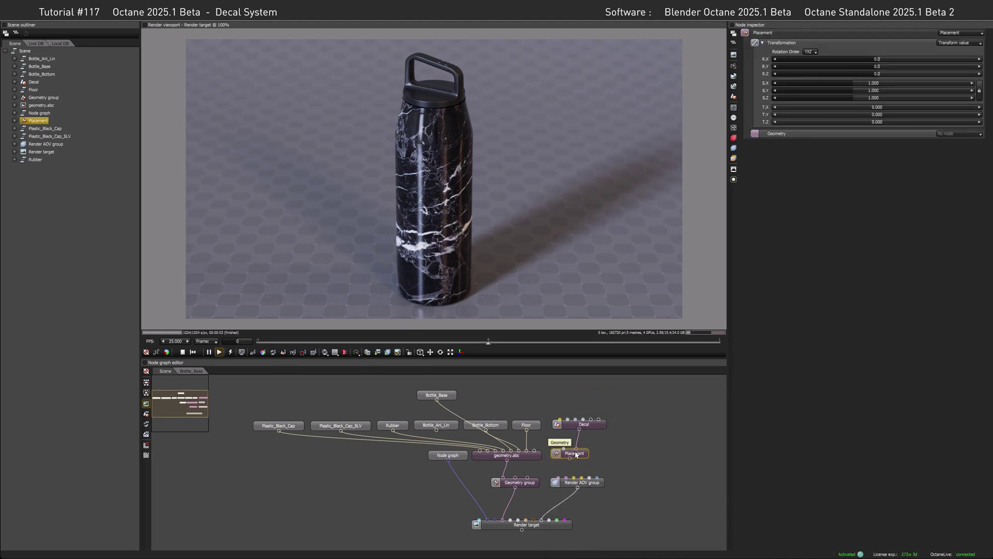
left_click_drag(569, 458, 514, 477)
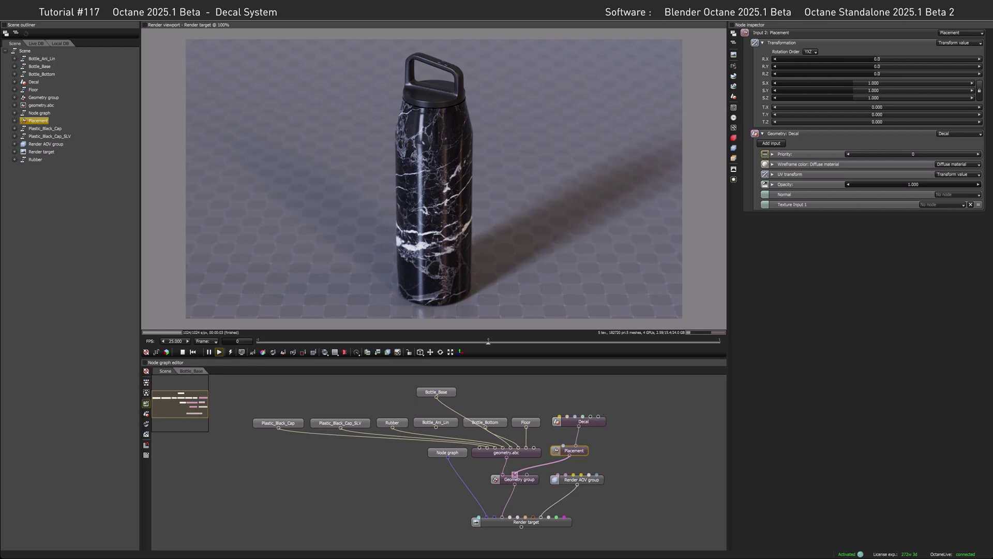
Bring in the UV.tif image and connect it to the Decal node's first texture input.
left_click_drag(127, 413, 599, 417)
left_click(579, 398)
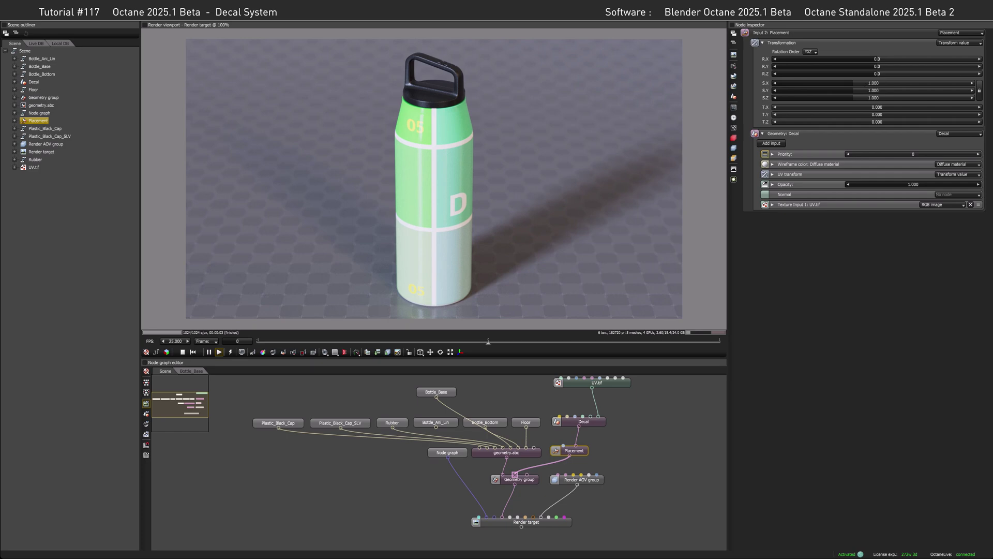
Set the decal placement's uniform scale to 0.1 and turn on the decal's wireframe box display in the viewport.
double_click(865, 83)
type("0")
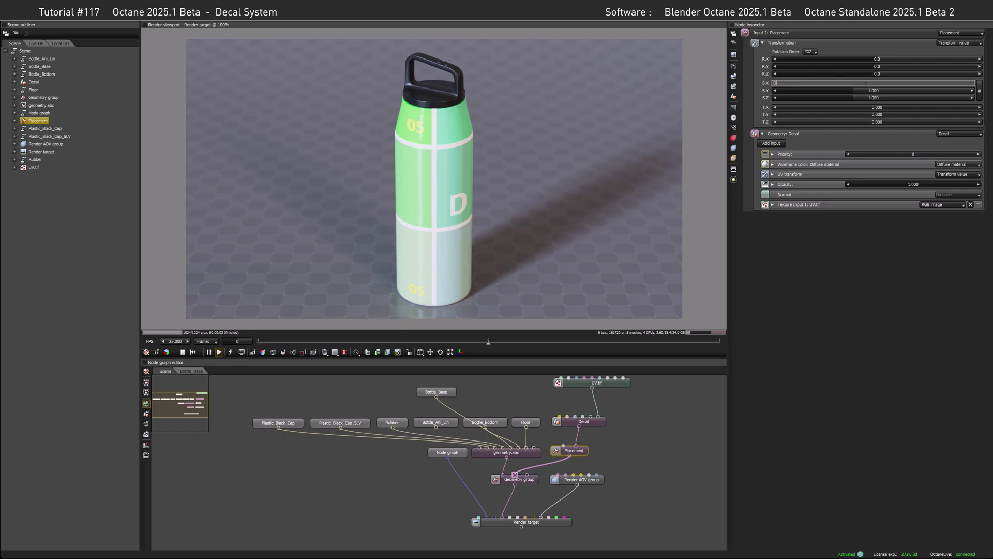
type(".1")
key("Return")
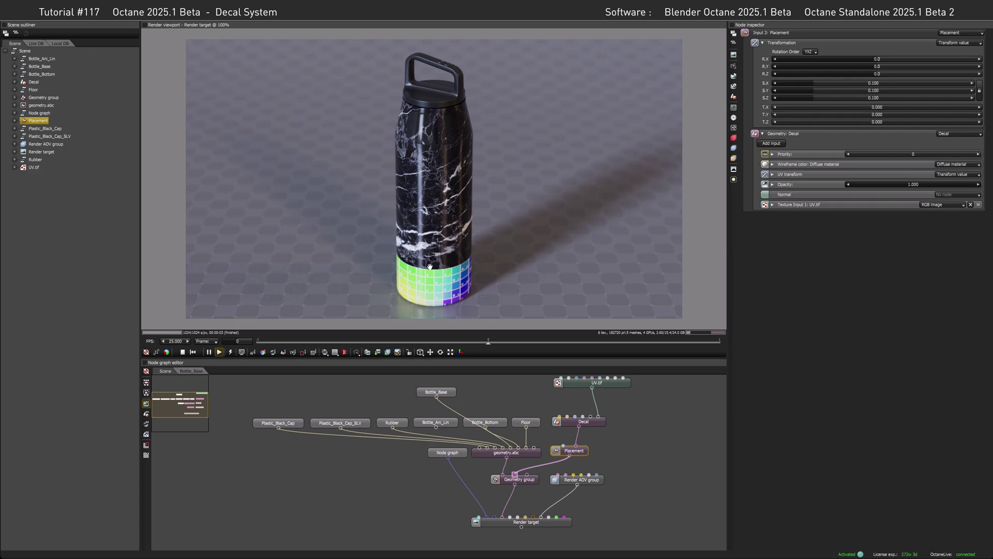
left_click(345, 352)
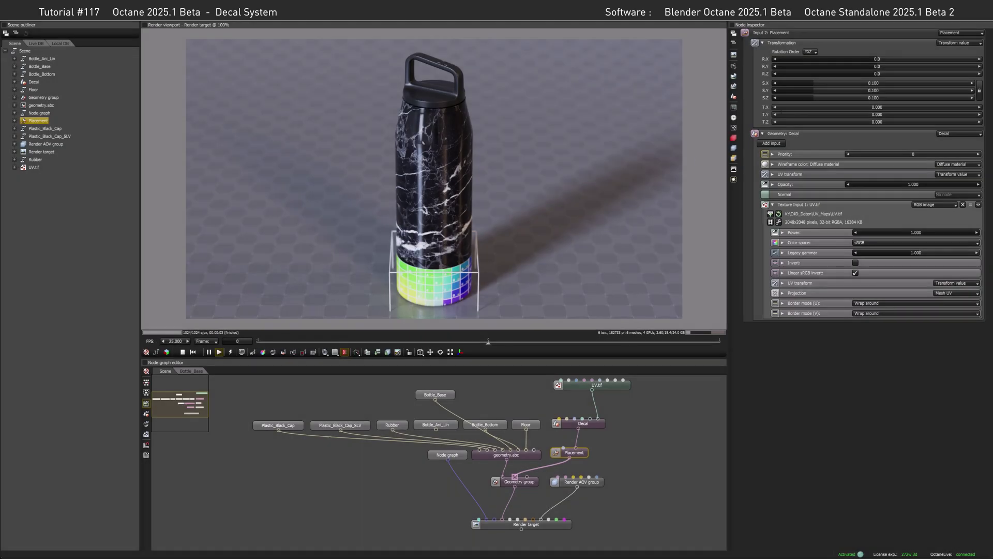
Try rotating the decal's placement about the Y axis to about 109 degrees and back.
left_click_drag(877, 66, 909, 64)
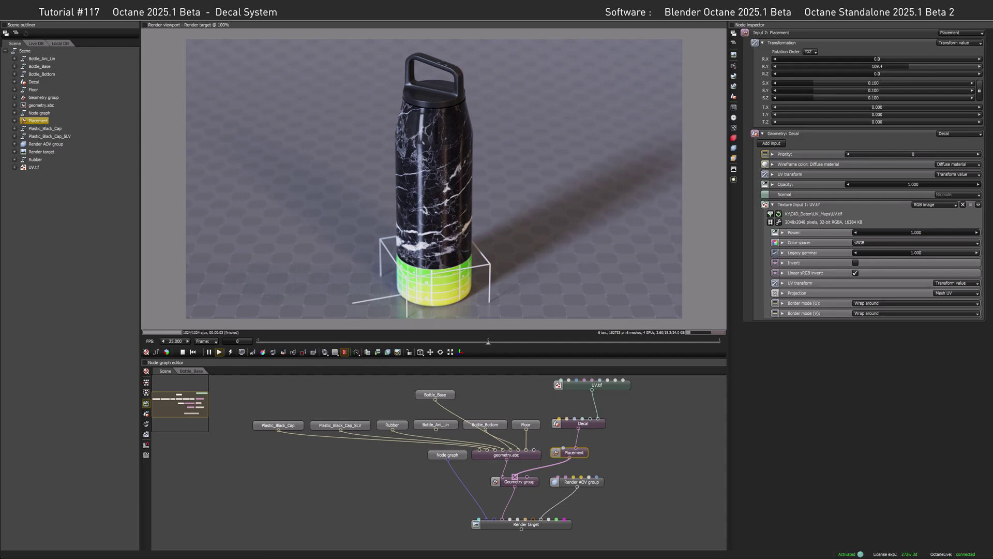
left_click_drag(909, 66, 891, 67)
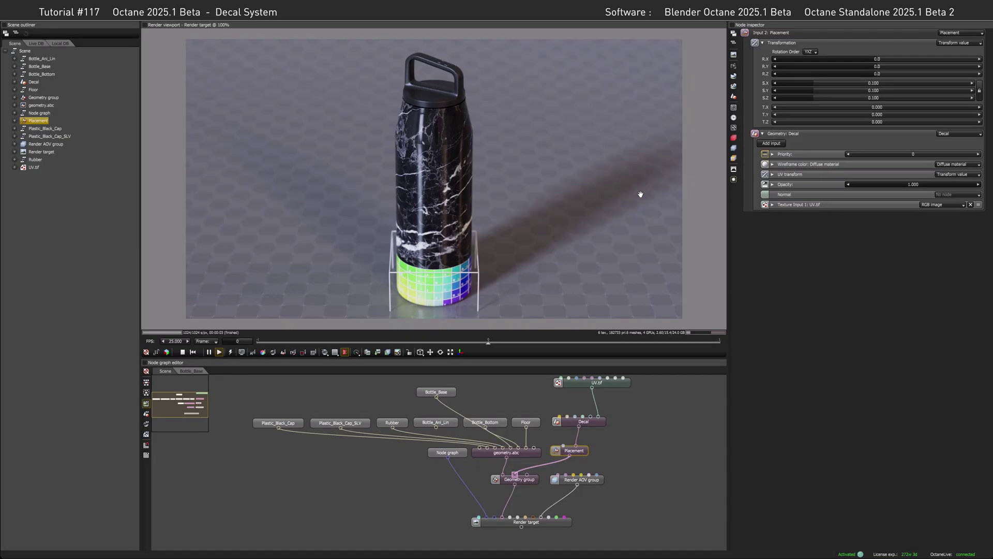
Set the decal placement's Y translation to 0.05.
left_click(877, 114)
type("0.05")
key("Return")
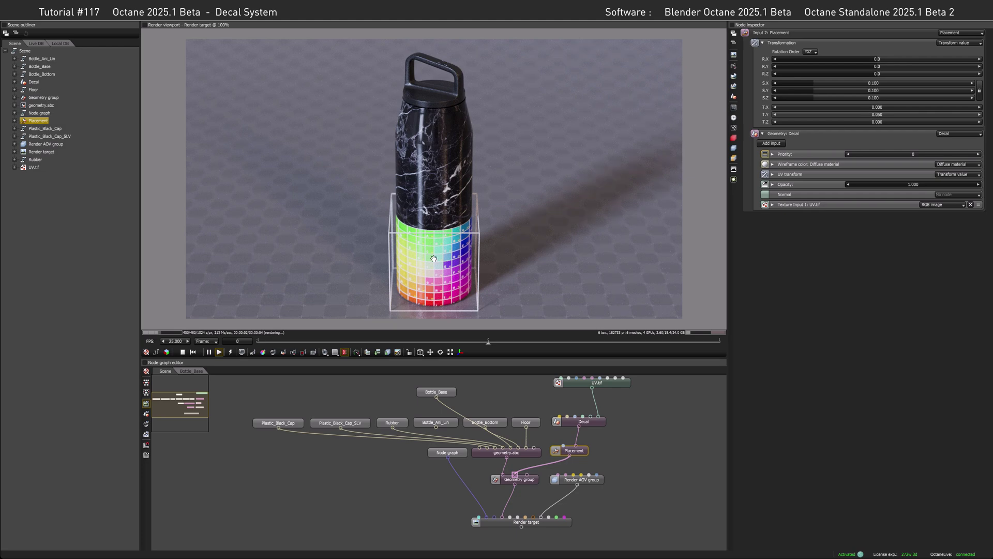
Set the decal placement's uniform scale to 0.05 and move it forward to a Z translation of about 0.037.
left_click(874, 83)
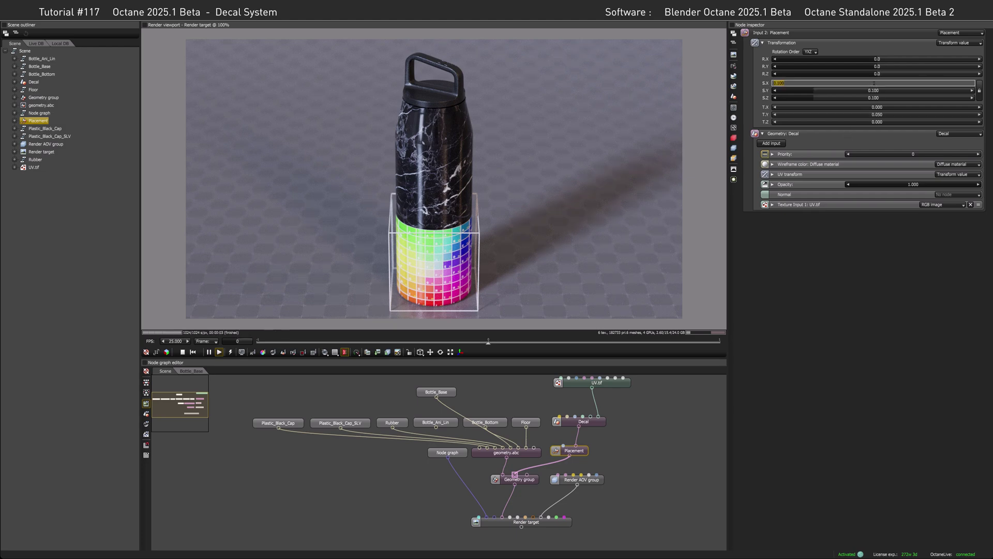
type("0.05")
key("Return")
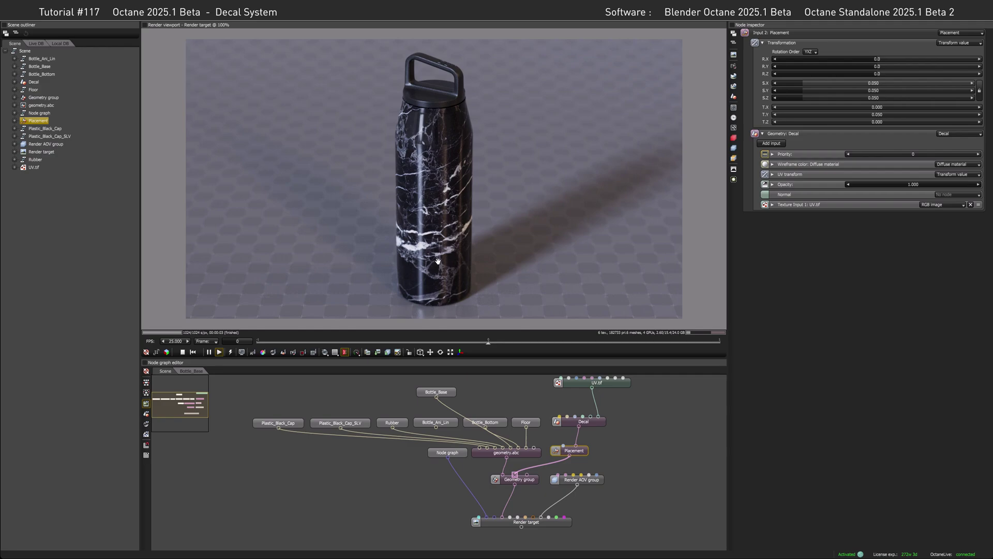
left_click_drag(876, 122, 895, 121)
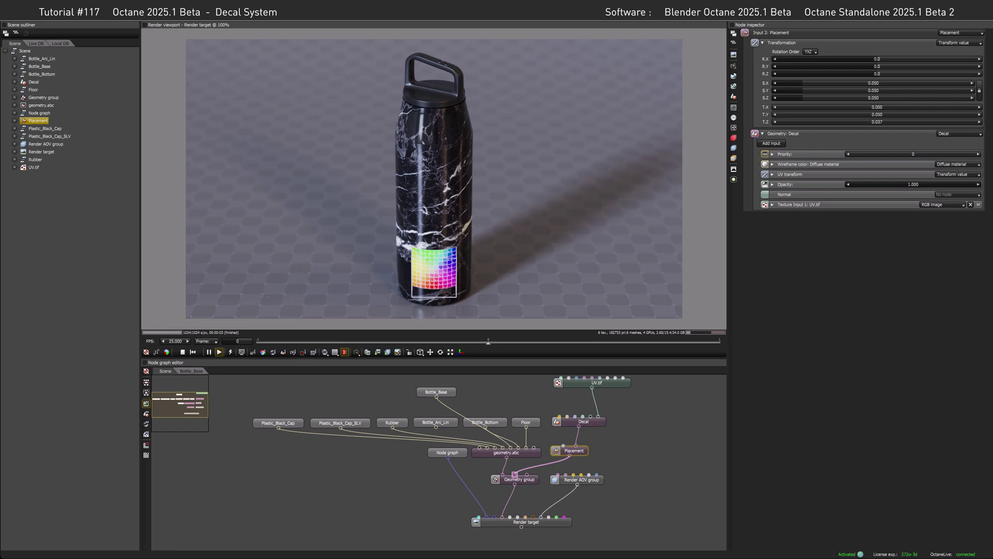
Connect the grayscale image SLV_Logo_Blured_01.tif to the Decal node's opacity input.
left_click_drag(440, 397, 583, 416)
left_click(462, 399)
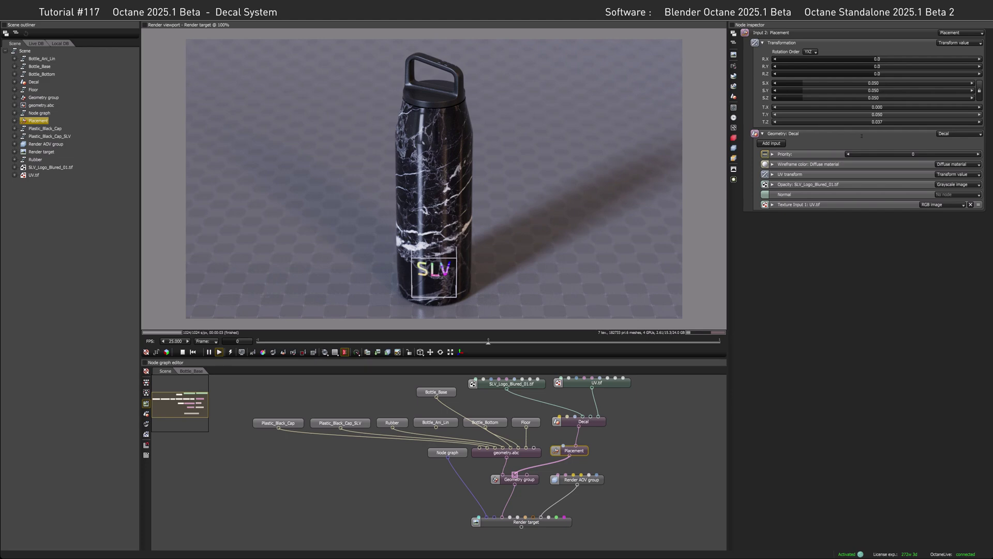
Set the decal placement's Y translation to 0.175 and its uniform scale to 0.08.
double_click(872, 114)
type("0.")
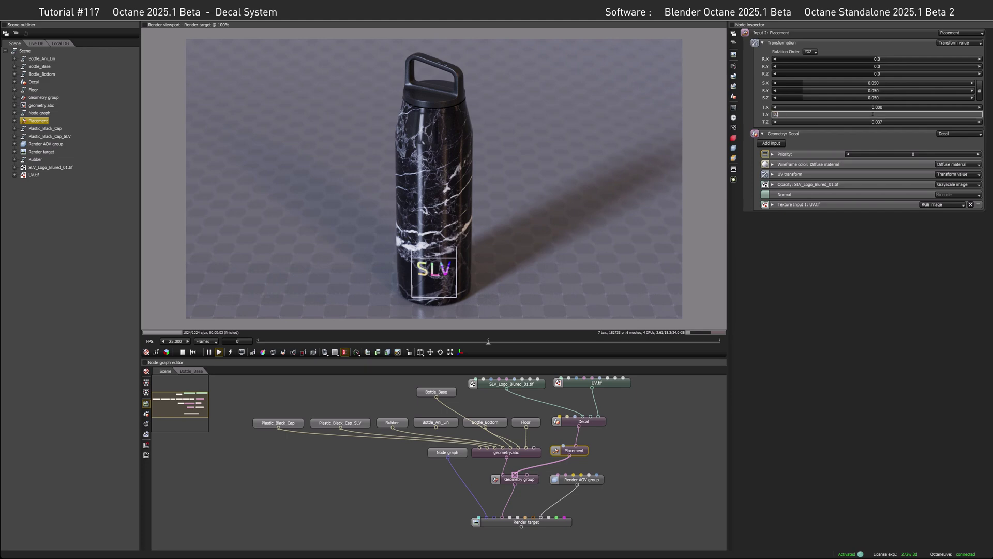
type("175")
key("Return")
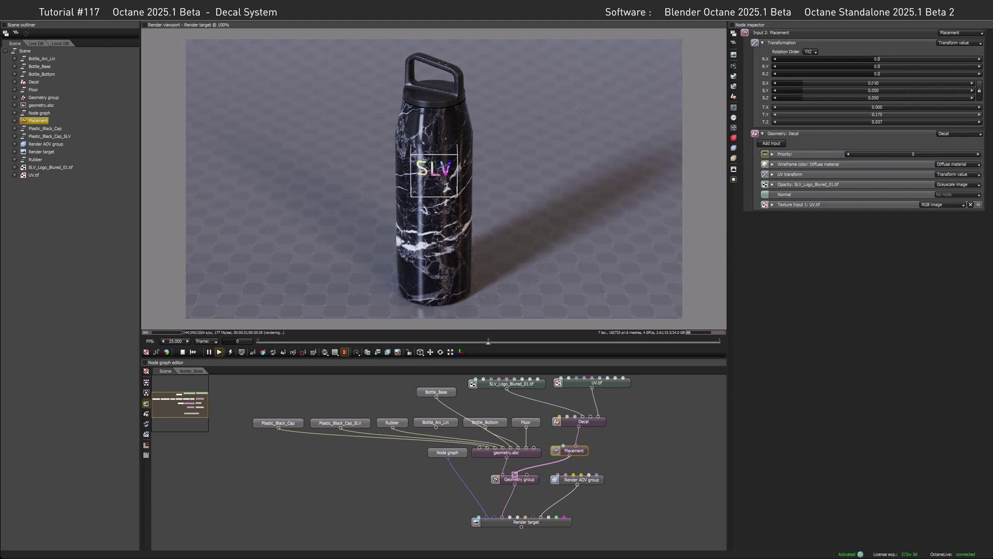
double_click(872, 83)
type("0.08")
key("Return")
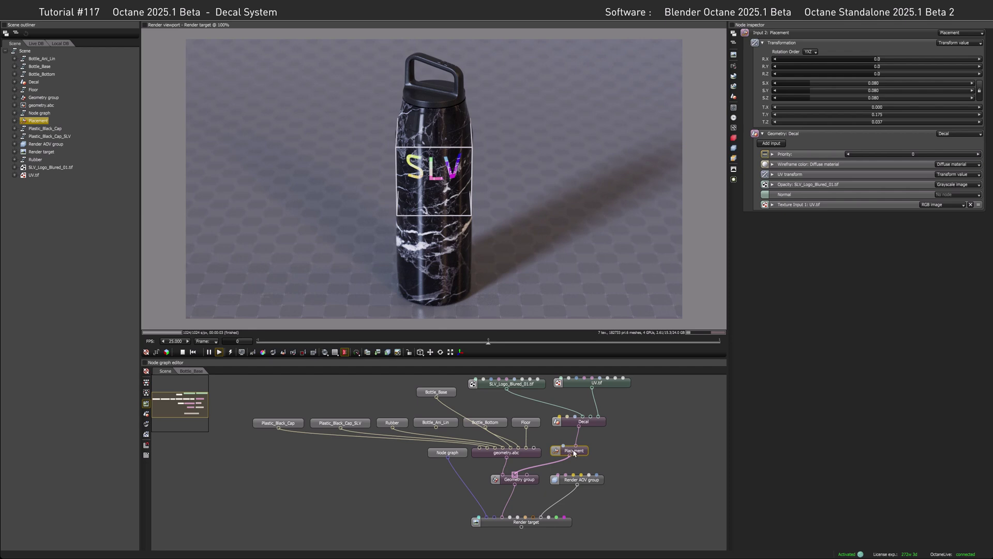
Add a second texture input to the Decal node and connect the grayscale image Bottle_Pattern_Color_02_Blurred.tif to it.
double_click(444, 393)
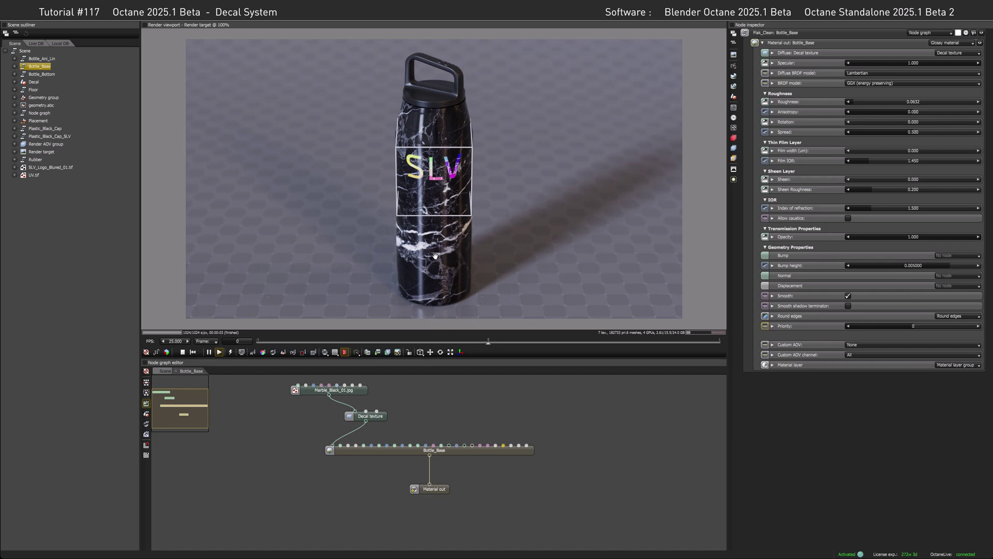
left_click(164, 372)
left_click(582, 424)
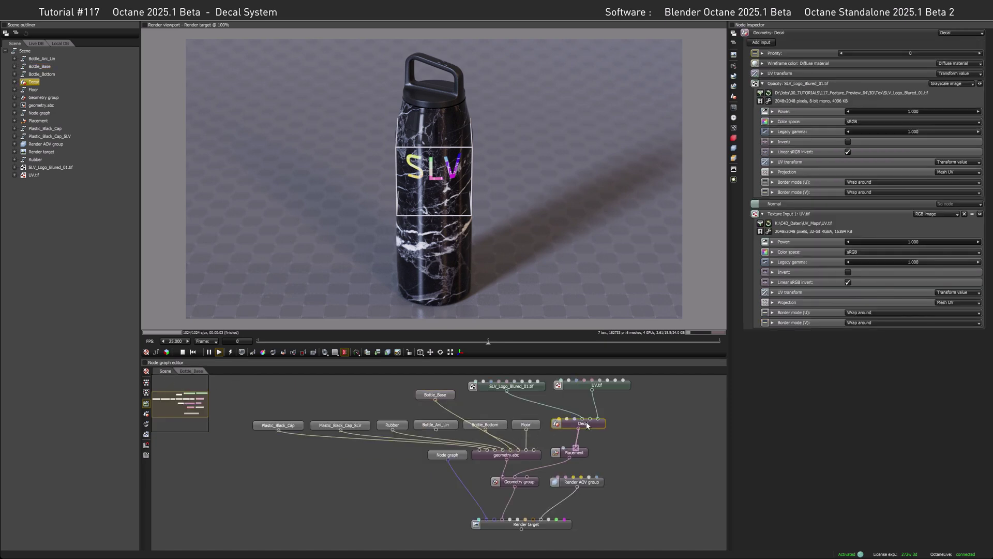
left_click(761, 42)
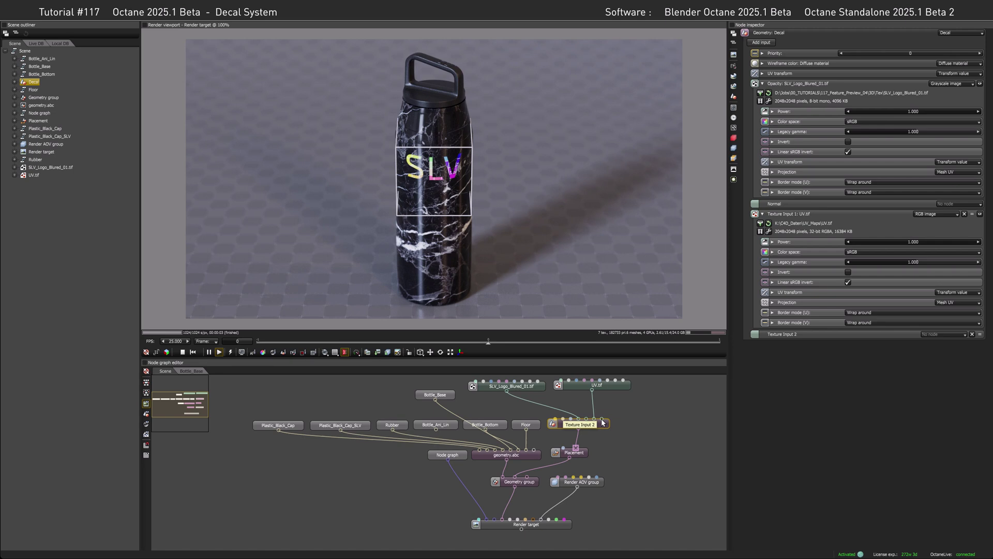
left_click_drag(760, 42, 602, 418)
left_click(662, 403)
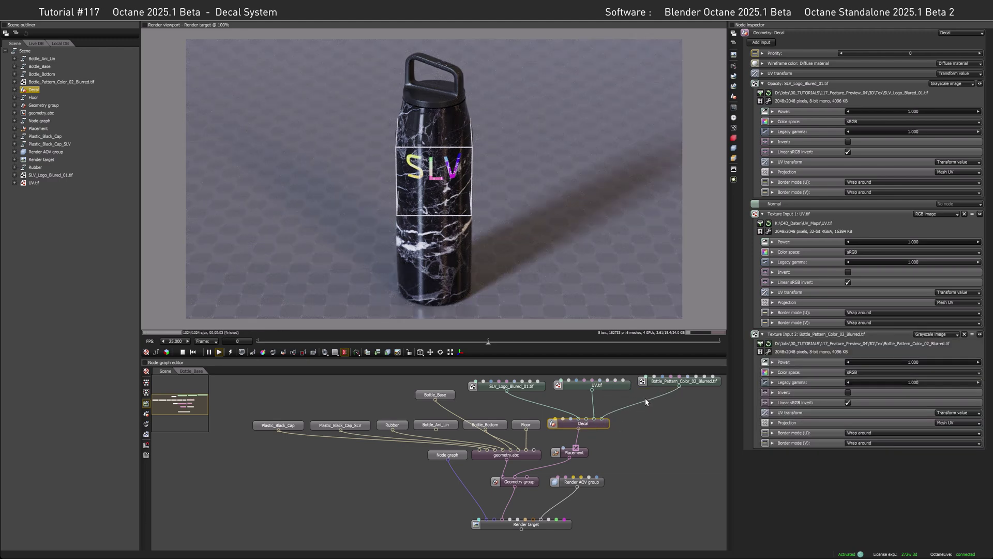
left_click_drag(653, 383, 655, 387)
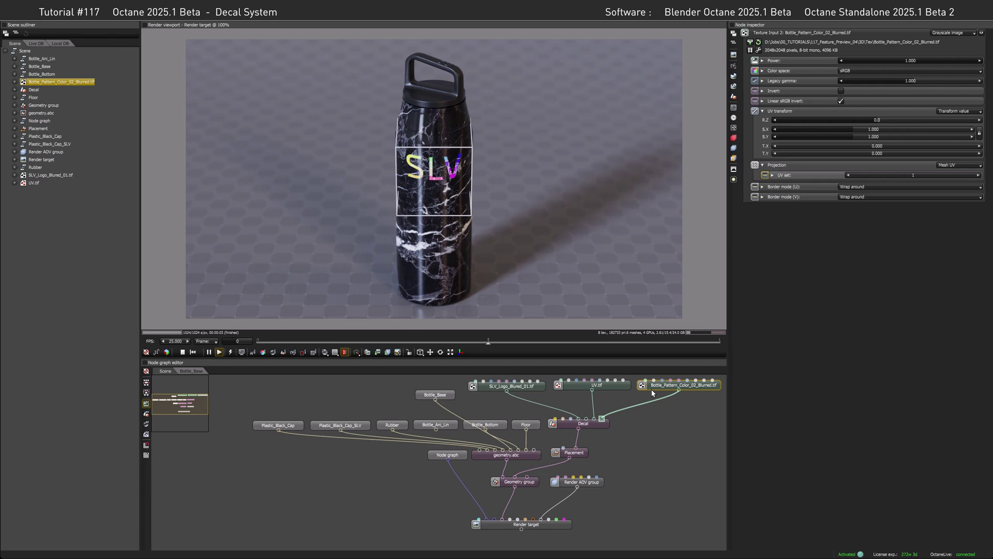
Disconnect the SLV logo image from the Decal's opacity and use a grayscale color of 1.000 instead.
left_click_drag(578, 419, 580, 429)
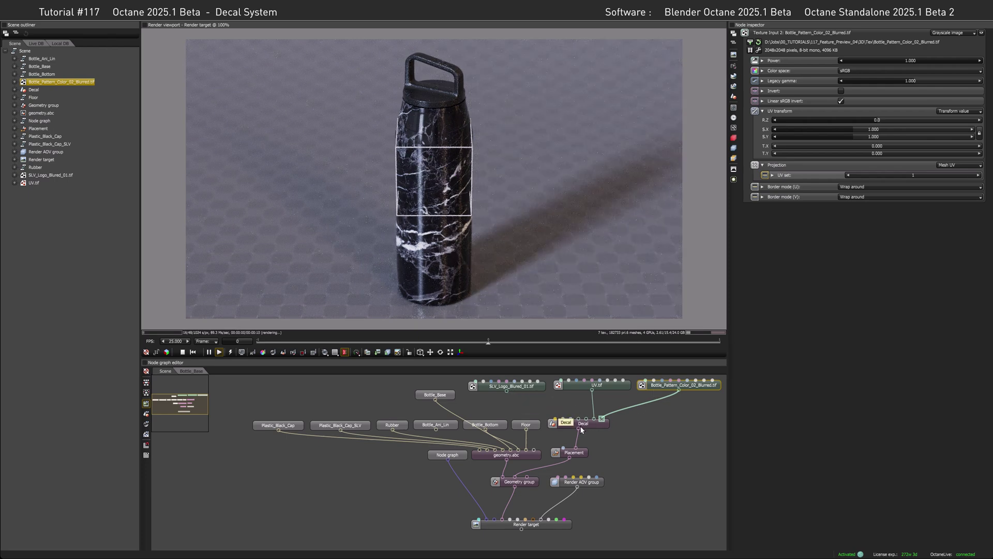
left_click(581, 429)
left_click(944, 84)
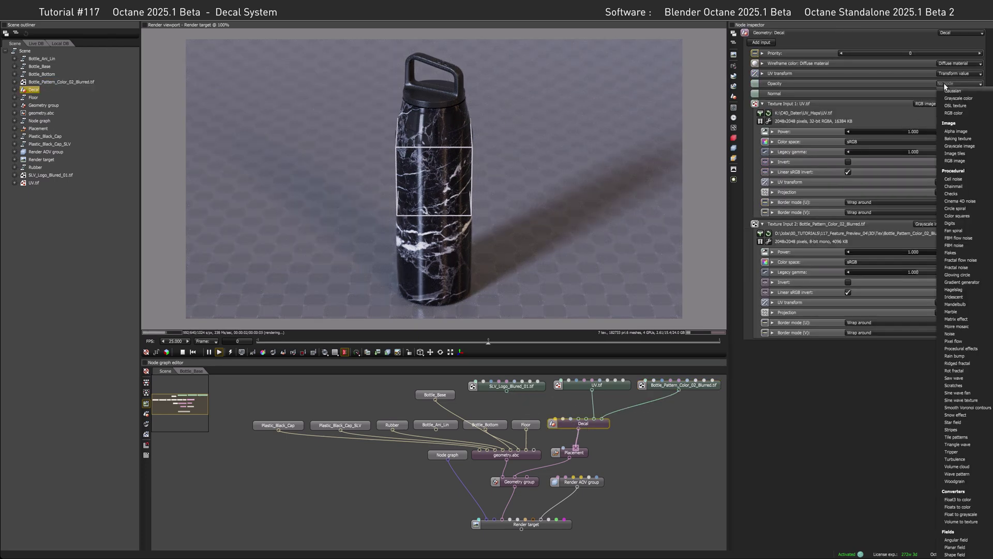
left_click(947, 89)
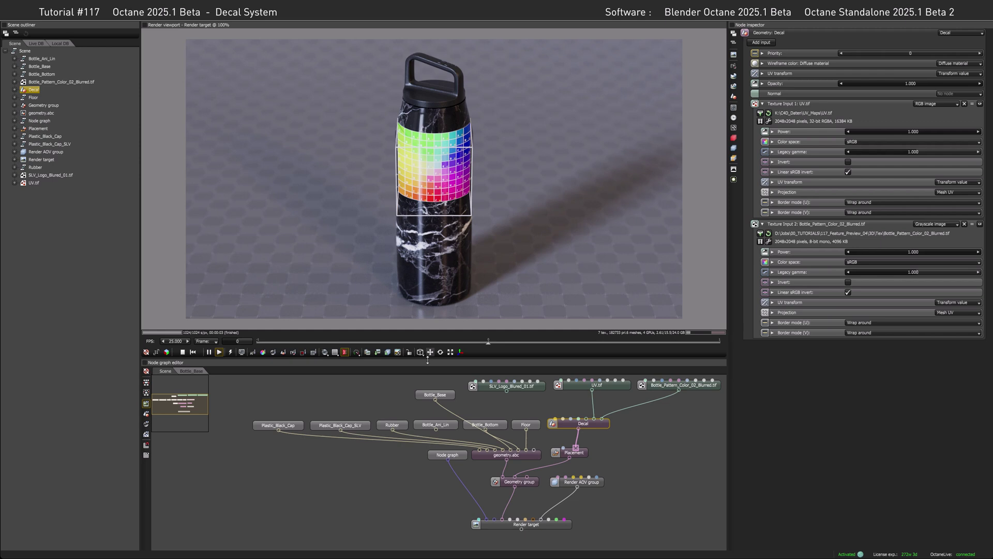
Duplicate the Decal texture node inside the Bottle_Base material and connect the copy to the material's bump input.
double_click(430, 399)
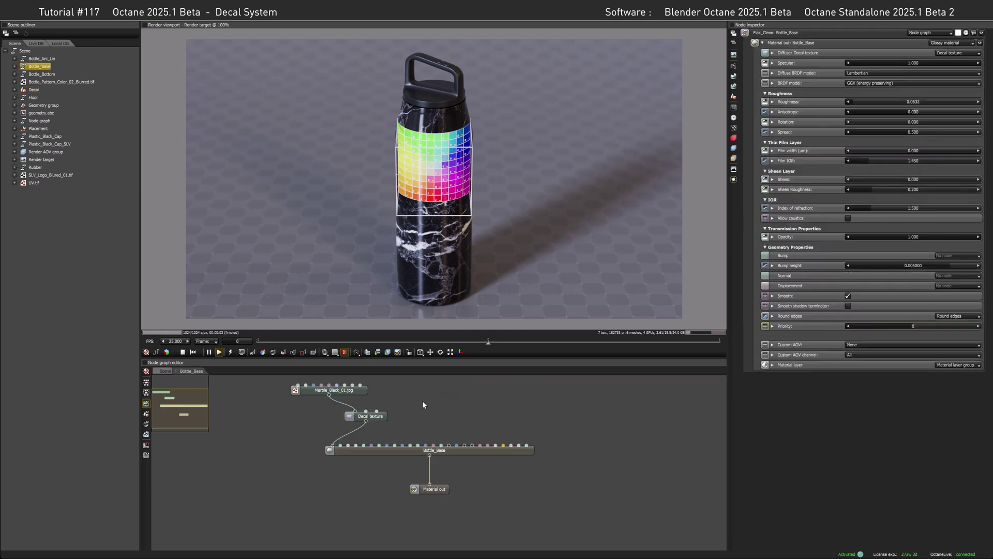
left_click_drag(431, 407, 378, 428)
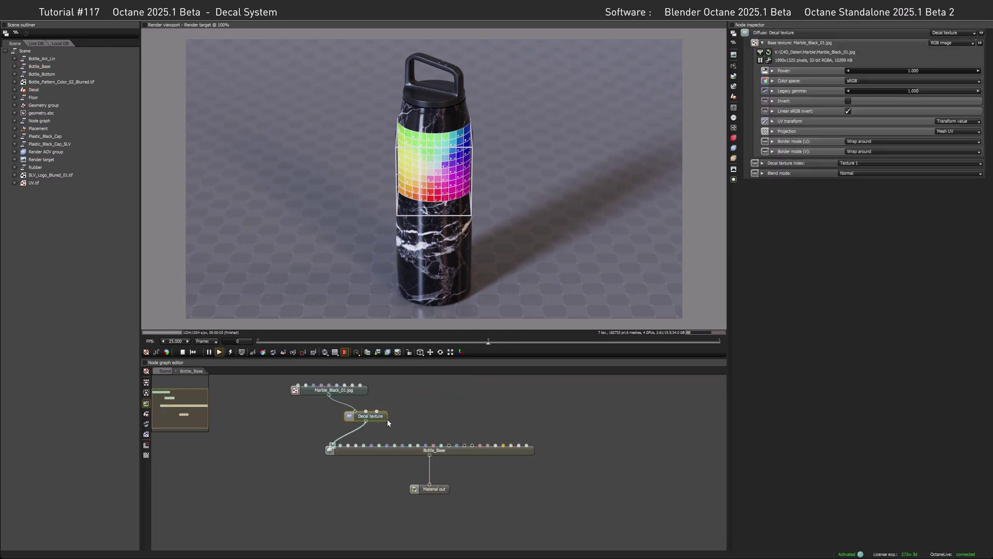
key("ctrl+c")
left_click(423, 415)
key("ctrl+v")
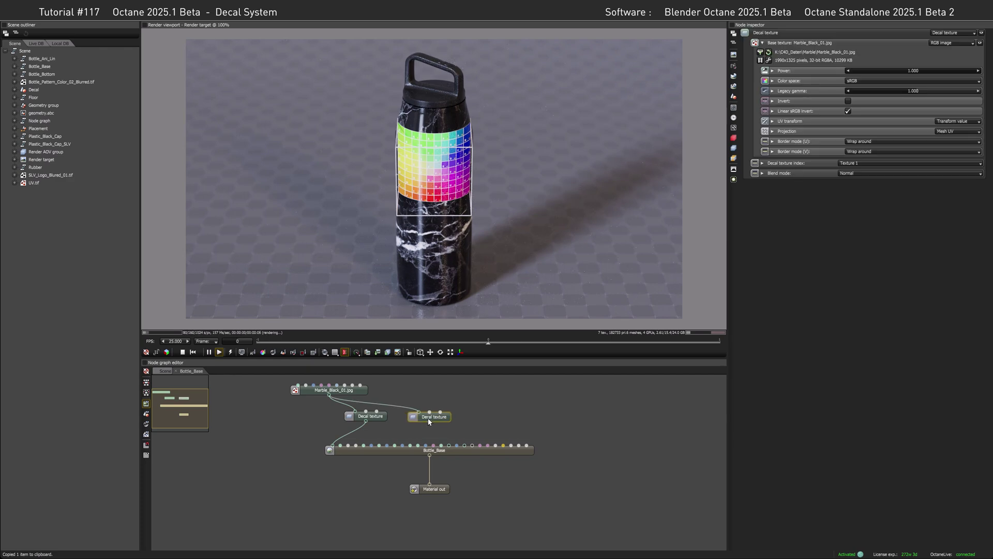
left_click_drag(427, 417, 449, 445)
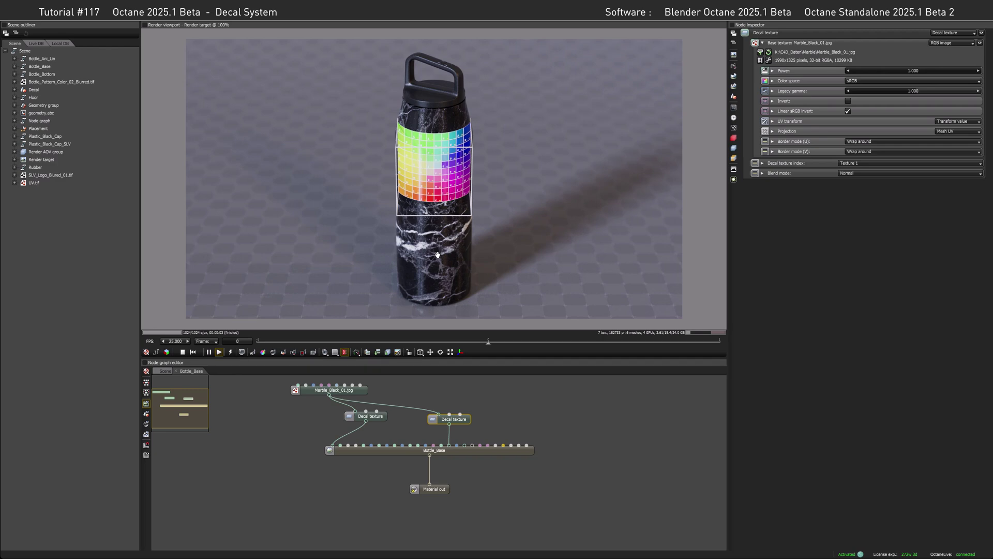
Switch the render to clay mode and set the bump Decal texture's index to Texture 2.
left_click(328, 352)
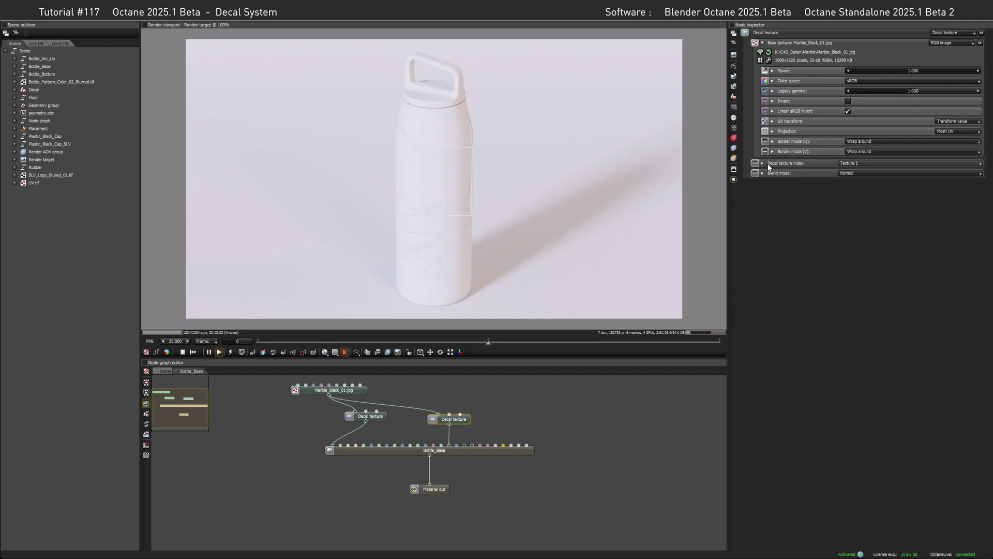
left_click(851, 167)
left_click(850, 179)
Compare the Decal node's normal and texture inputs with the index options of the bump Decal texture.
left_click(167, 371)
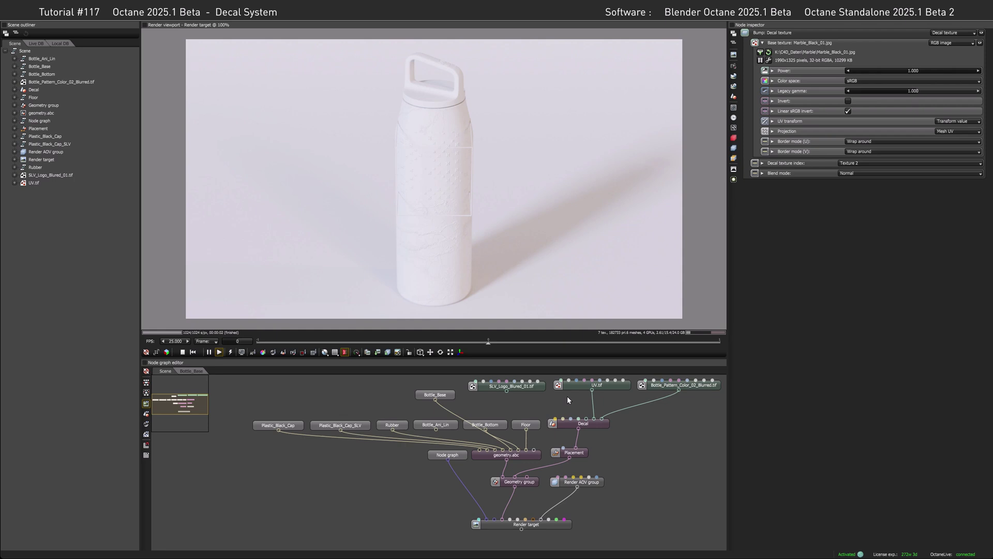
left_click(588, 429)
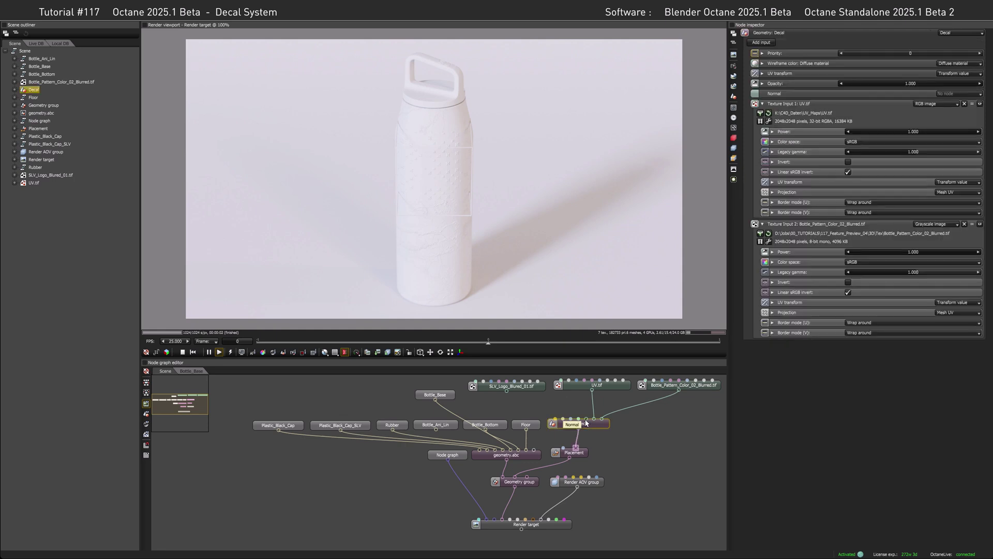
double_click(443, 396)
left_click(457, 423)
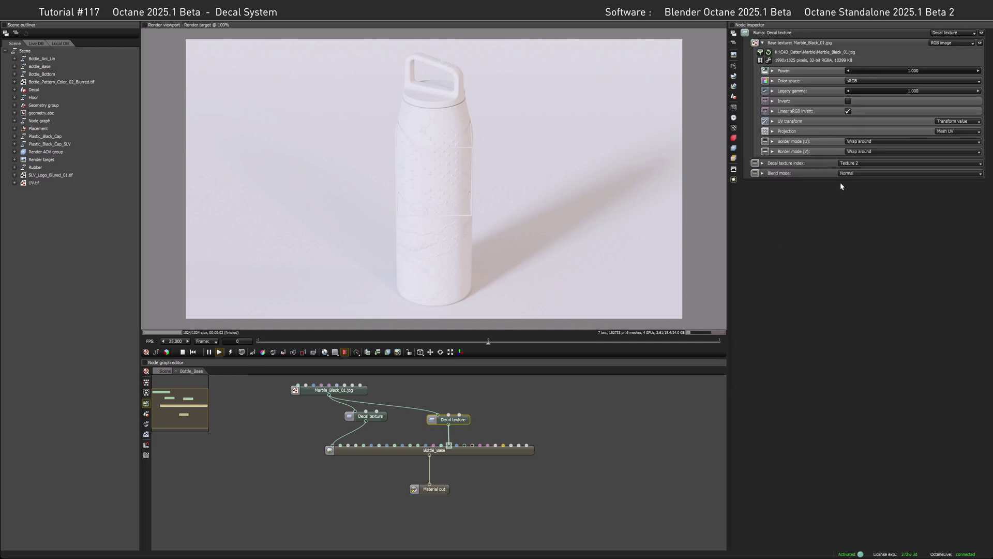
left_click(855, 164)
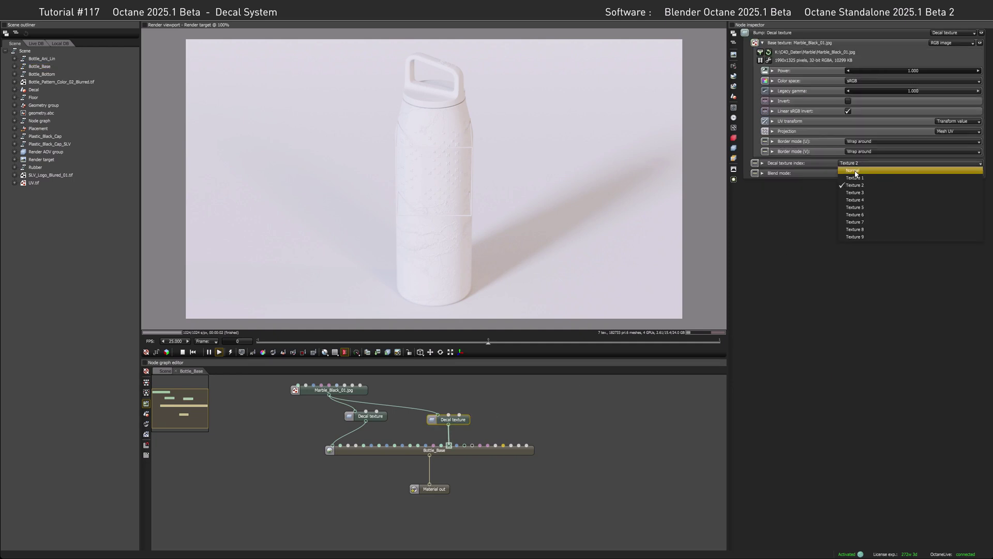
left_click(799, 207)
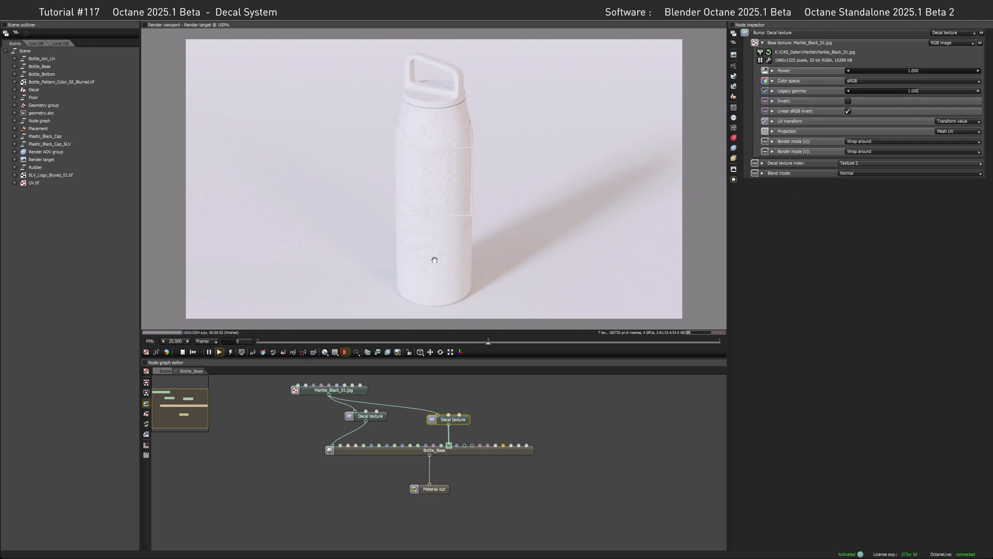
Set the bump Decal texture's blend mode to Add and look through the other blend mode options.
left_click(853, 173)
left_click(852, 188)
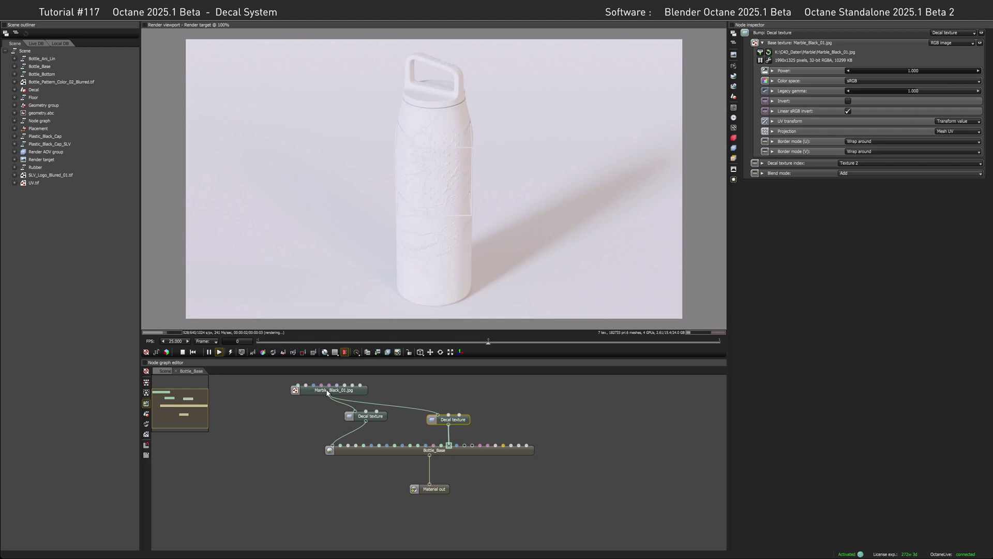
left_click(861, 173)
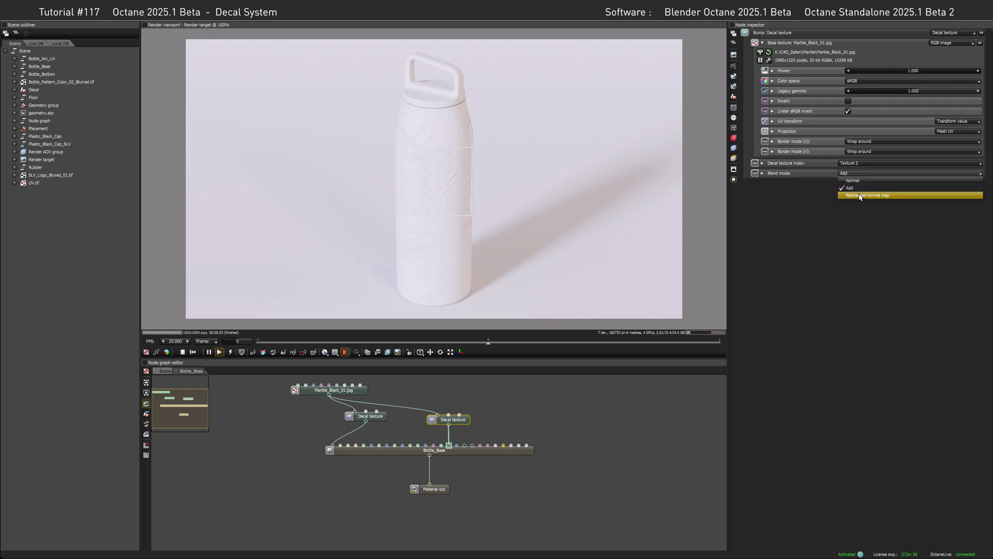
left_click(860, 197)
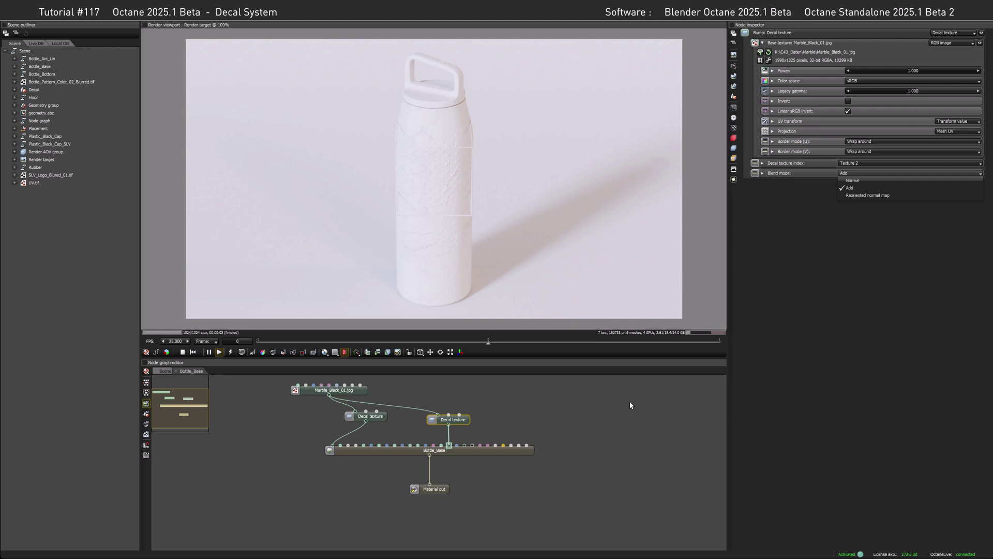
left_click(629, 401)
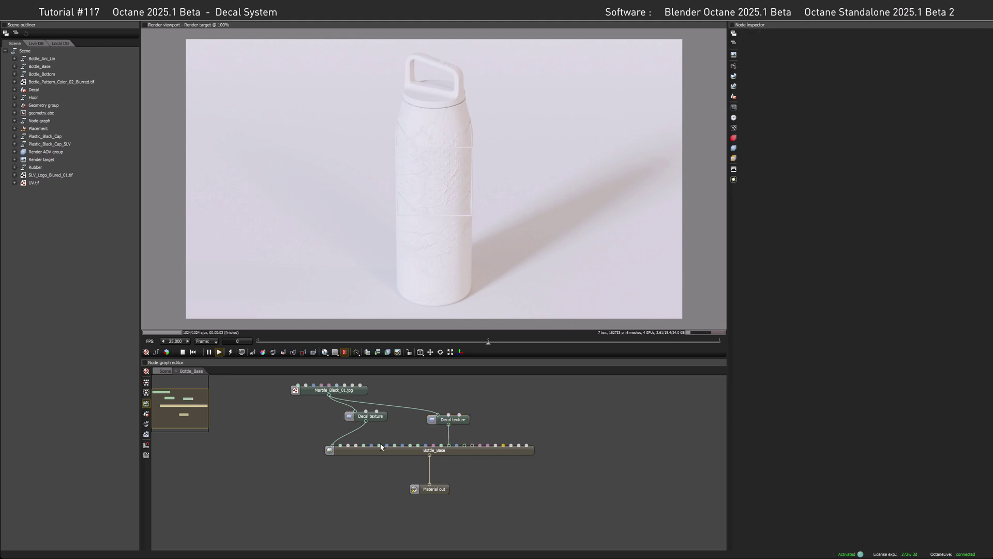
Review the texture index choices of the bump Decal texture and return to the main scene graph.
left_click(448, 421)
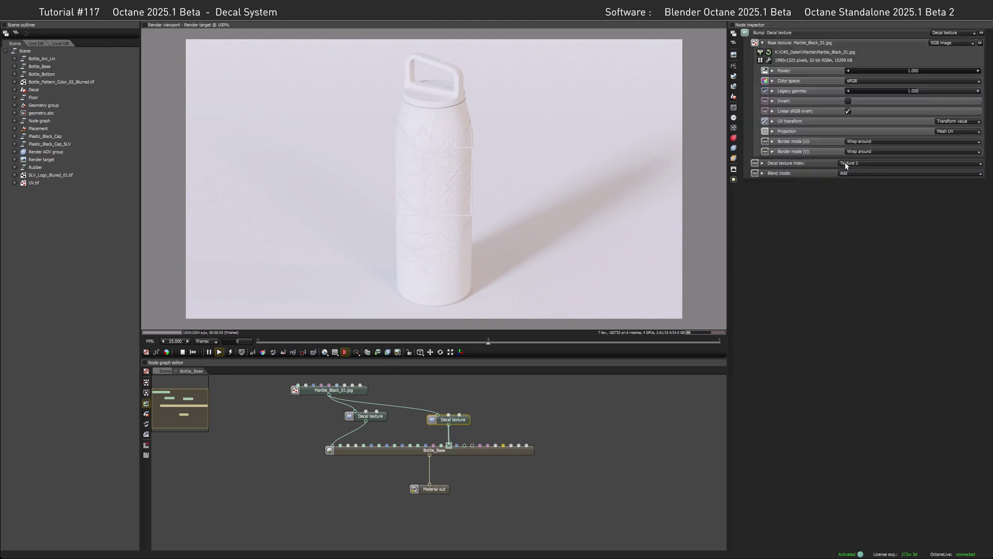
left_click(845, 163)
left_click(792, 237)
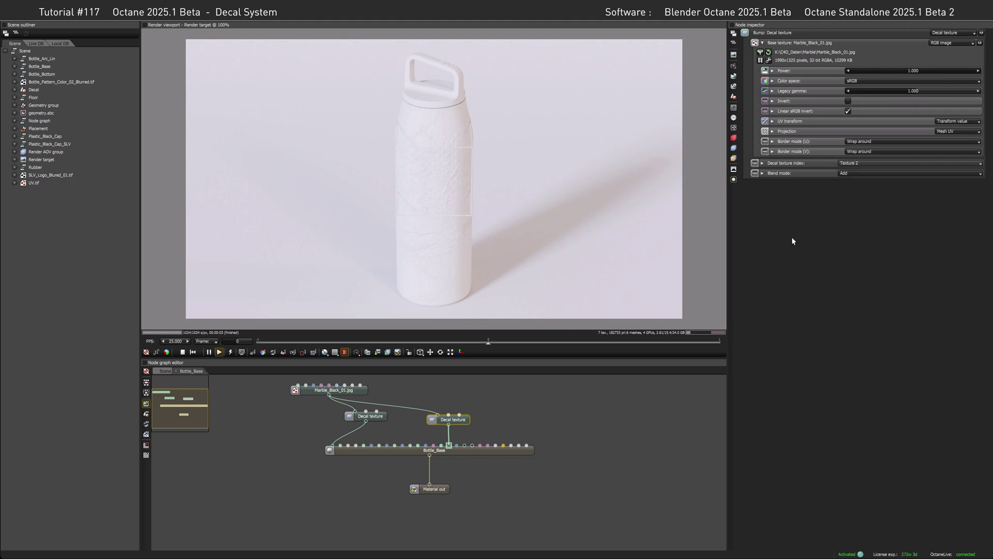
left_click(172, 371)
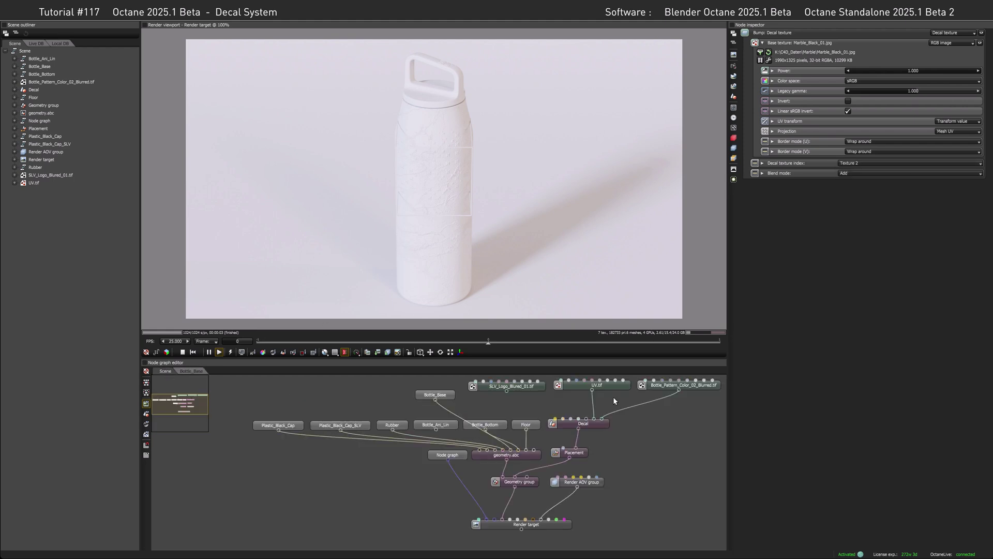
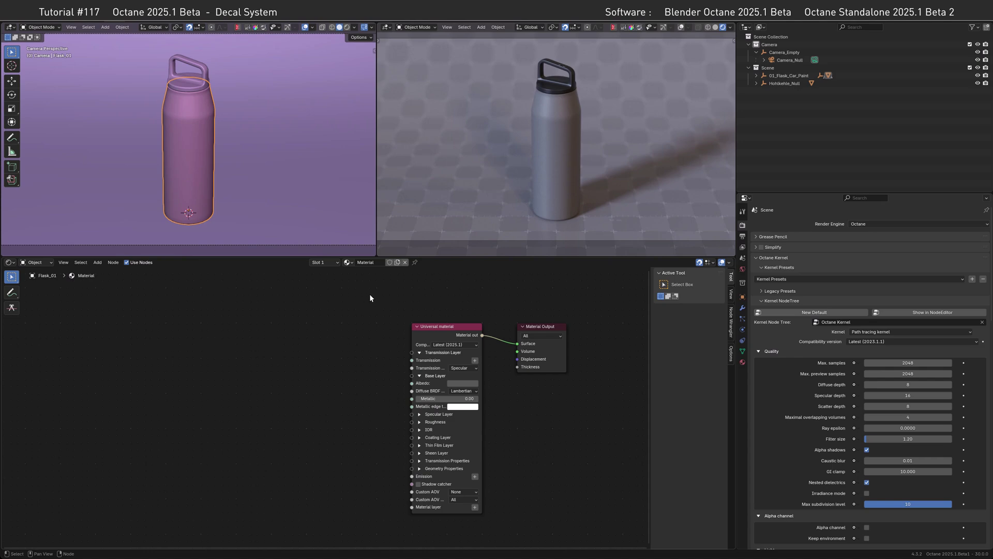
In Blender, add a Decal texture node to the flask material and connect it to the Universal material's Albedo.
key("shift")
key("shift+a")
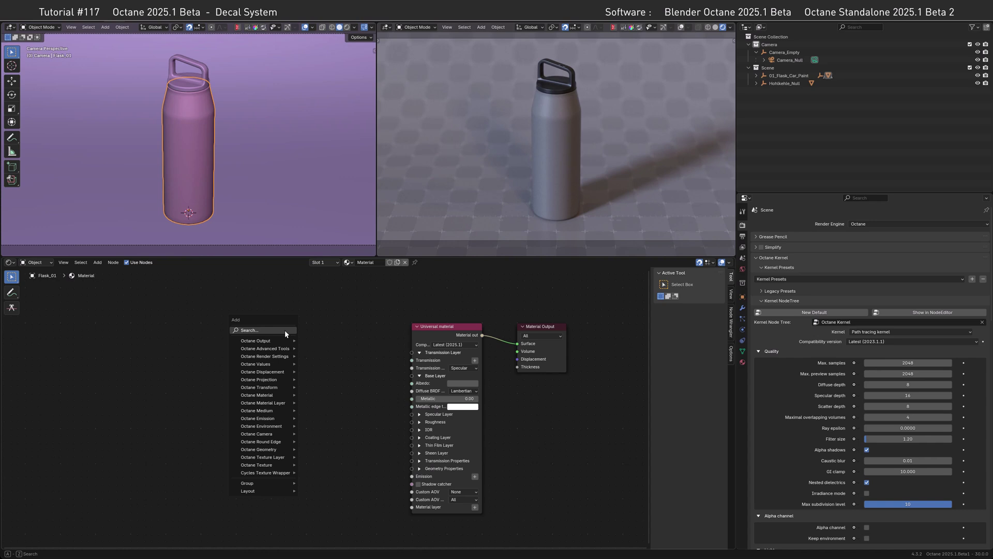
left_click(285, 331)
type("decal")
left_click(344, 353)
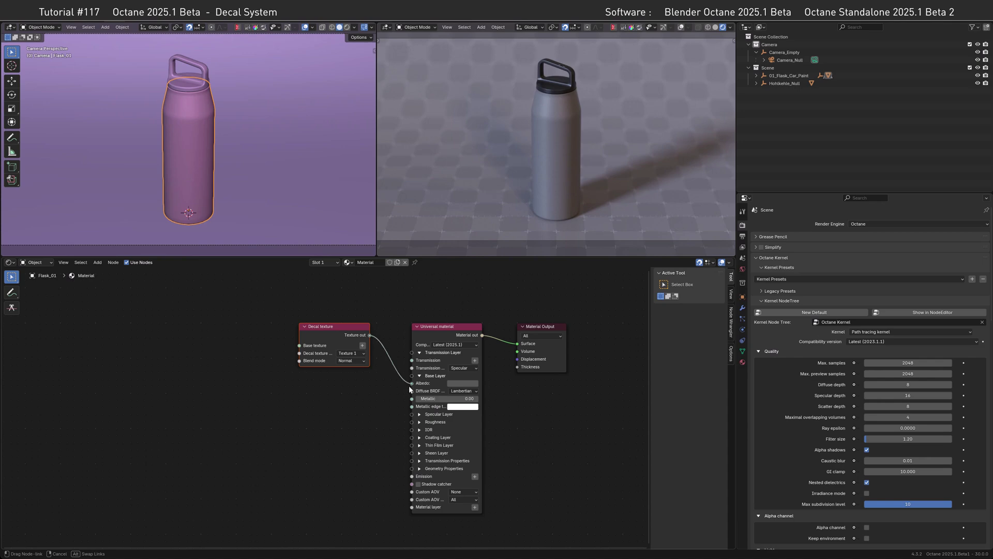
left_click_drag(408, 389, 412, 383)
left_click_drag(346, 328, 354, 328)
Add a Grayscale color node with value 0.1 and connect it to the Decal texture's Base texture.
left_click(257, 320)
key("shift+a")
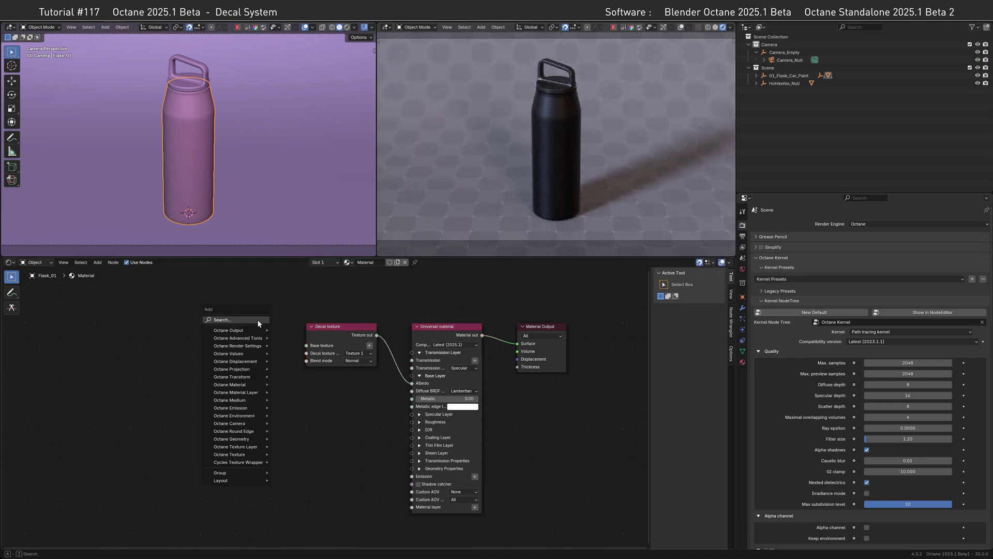
type("grey")
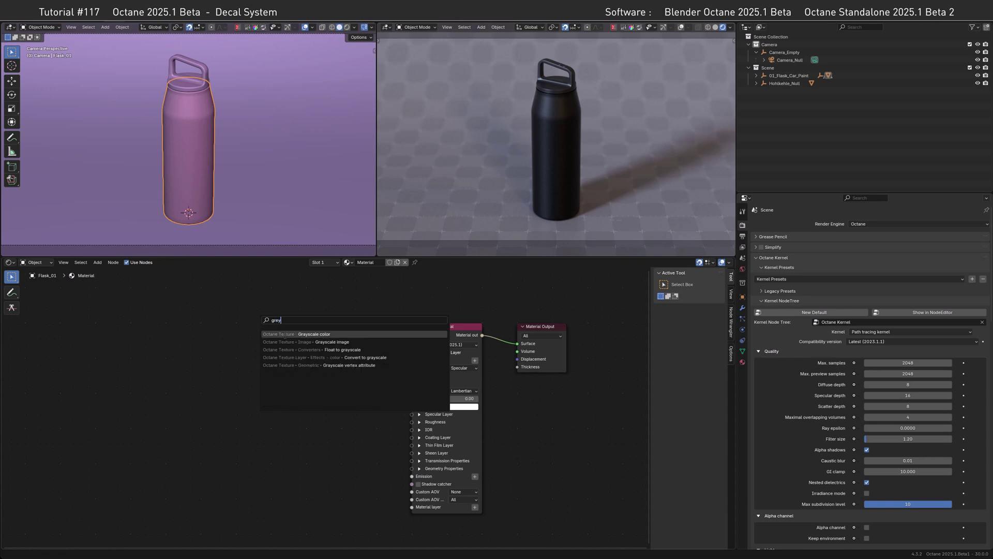
left_click(284, 334)
left_click(274, 344)
double_click(274, 343)
type("0")
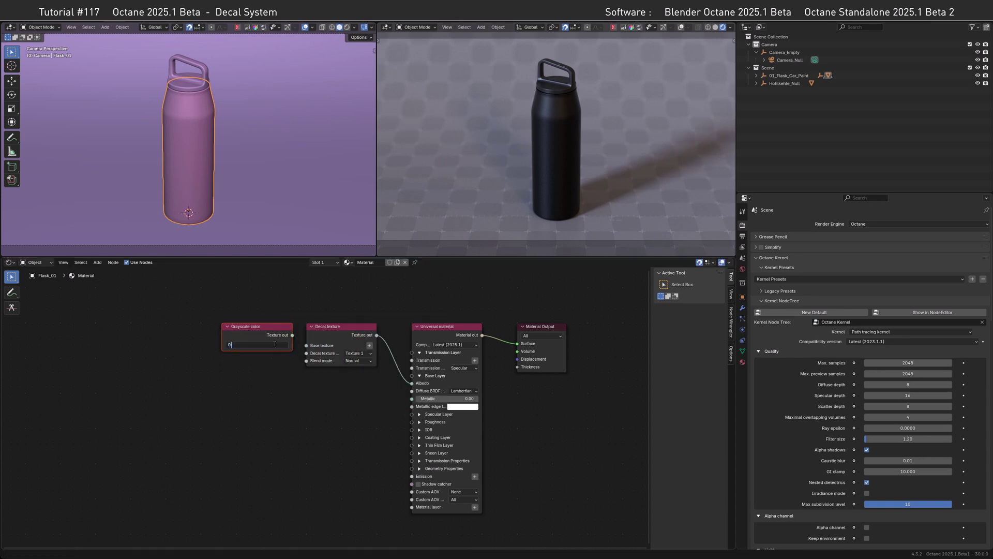
type(".1")
key("Return")
left_click_drag(292, 335, 250, 332)
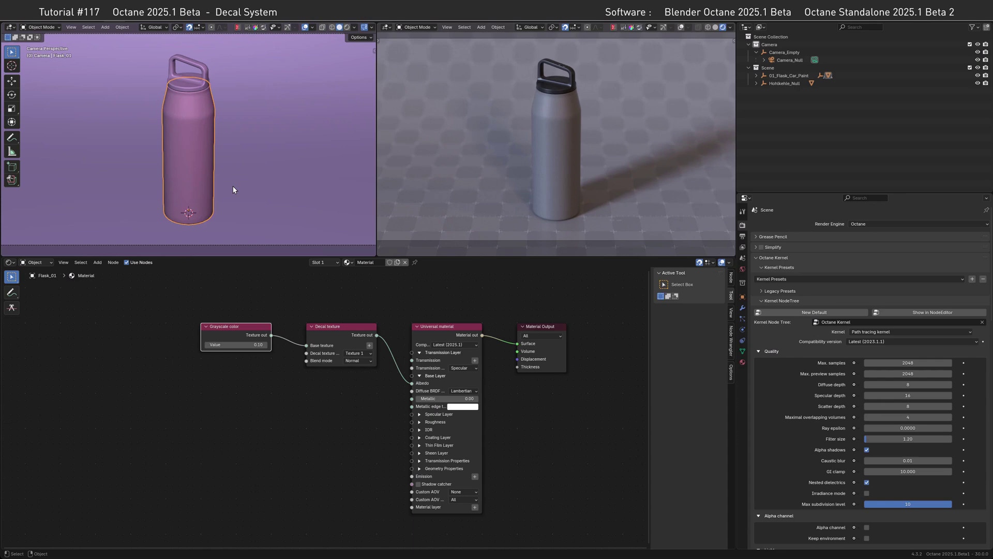
Add a cube mesh to the scene as the decal's carrier object.
key("shift")
key("shift+a")
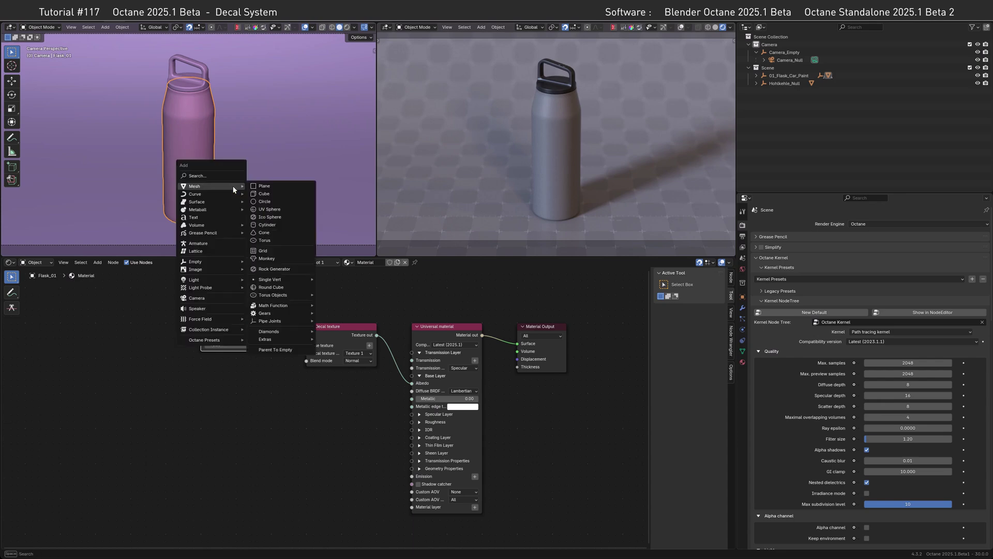
left_click(265, 194)
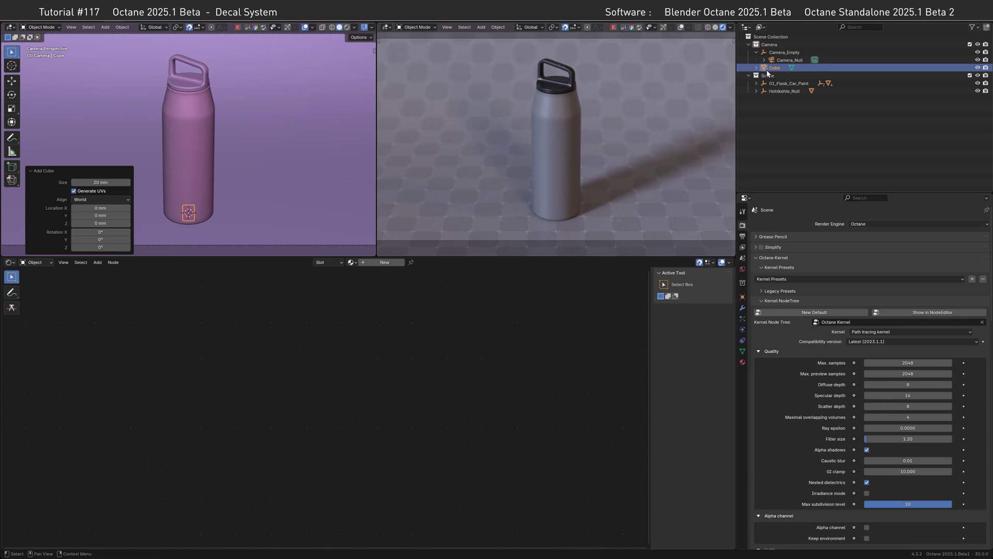
Create a material named Decal01 for the cube and delete its Universal material node.
left_click(742, 362)
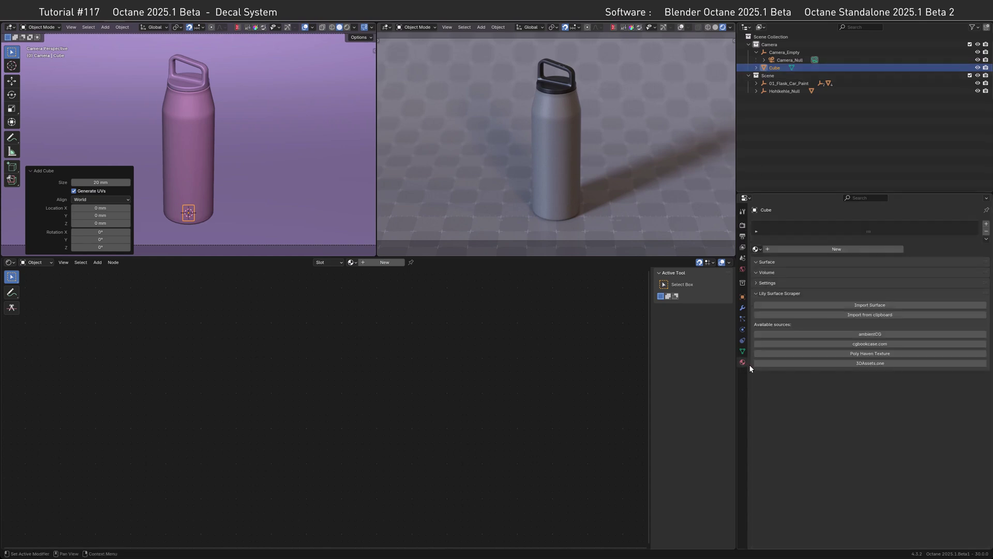
left_click(807, 250)
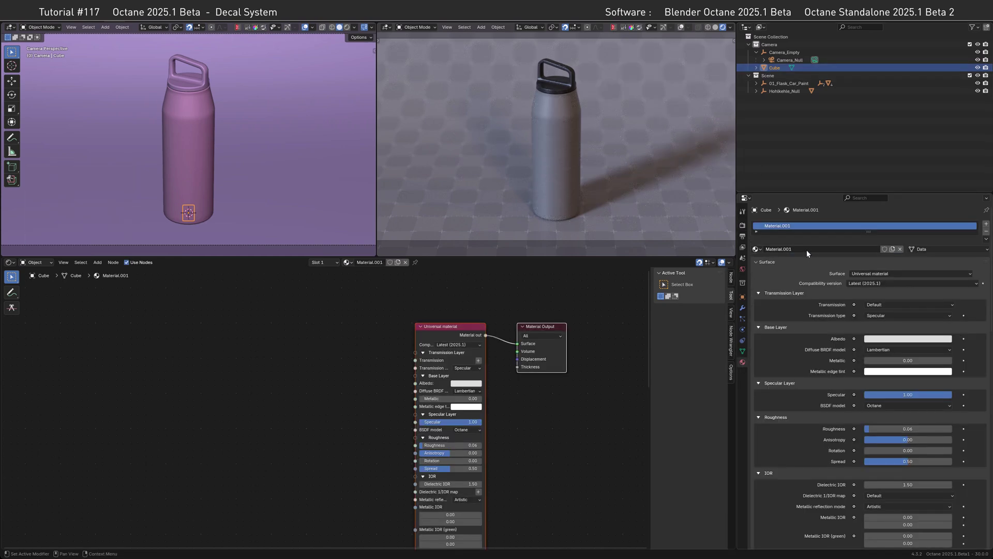
left_click(805, 249)
type("Decal01")
key("Return")
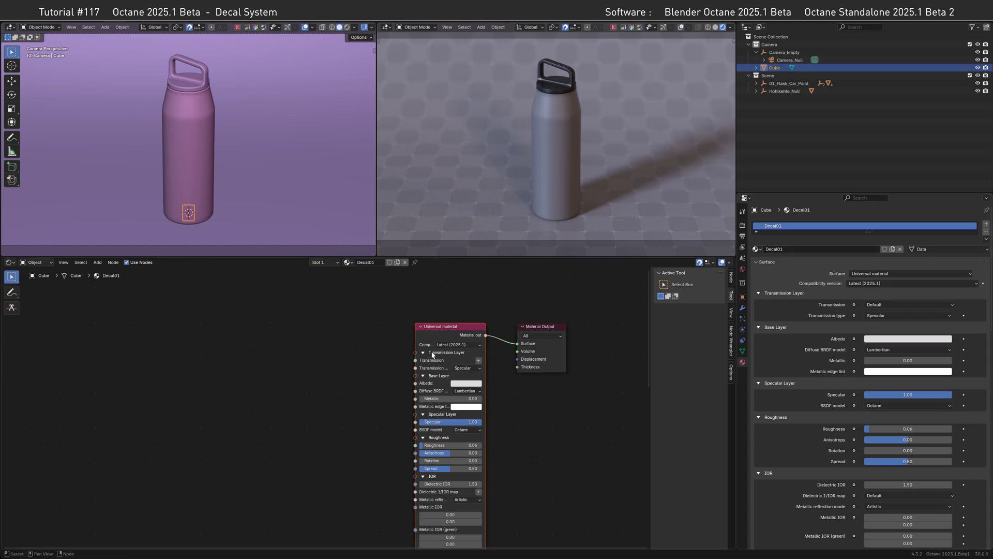
key("x")
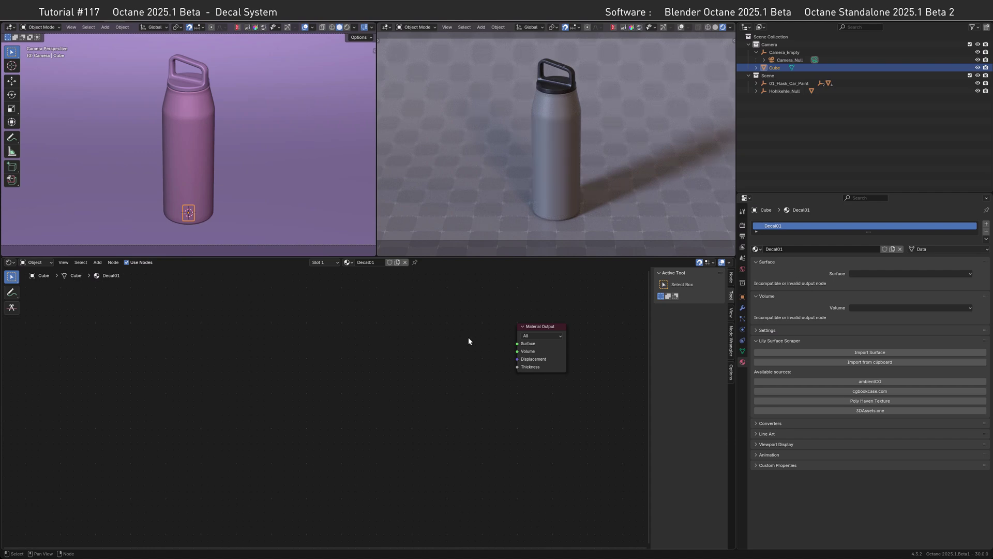
Add a Placement node to the Decal01 graph and connect its geometry output to the Material Output's Surface.
left_click(743, 352)
scroll(861, 399, "down", 5)
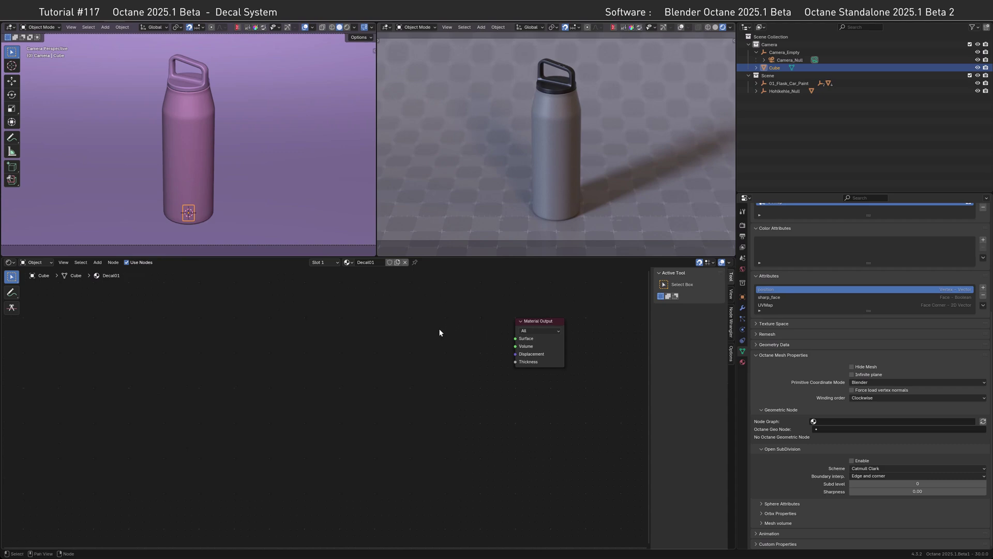
key("shift+a")
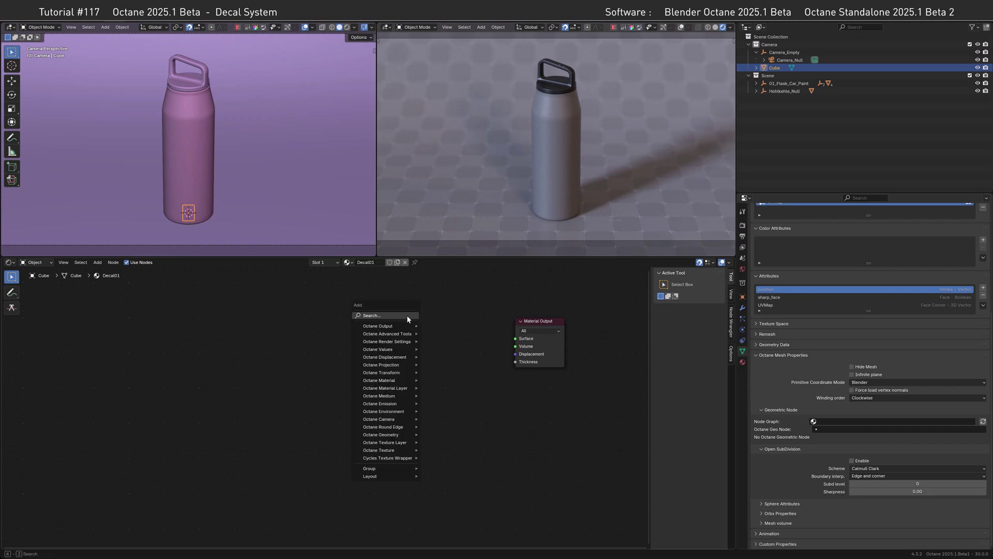
type("plac")
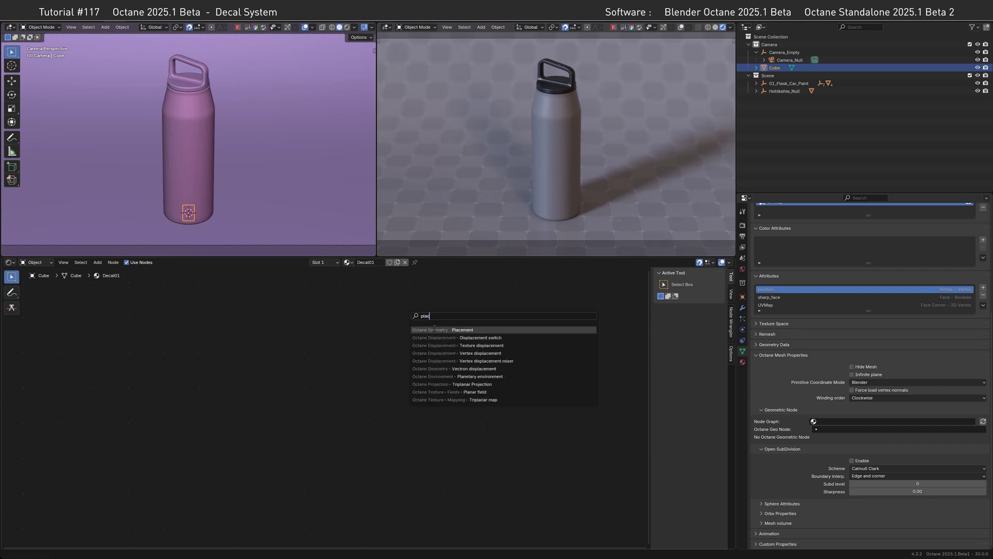
left_click(449, 329)
left_click(450, 337)
left_click_drag(466, 336, 516, 338)
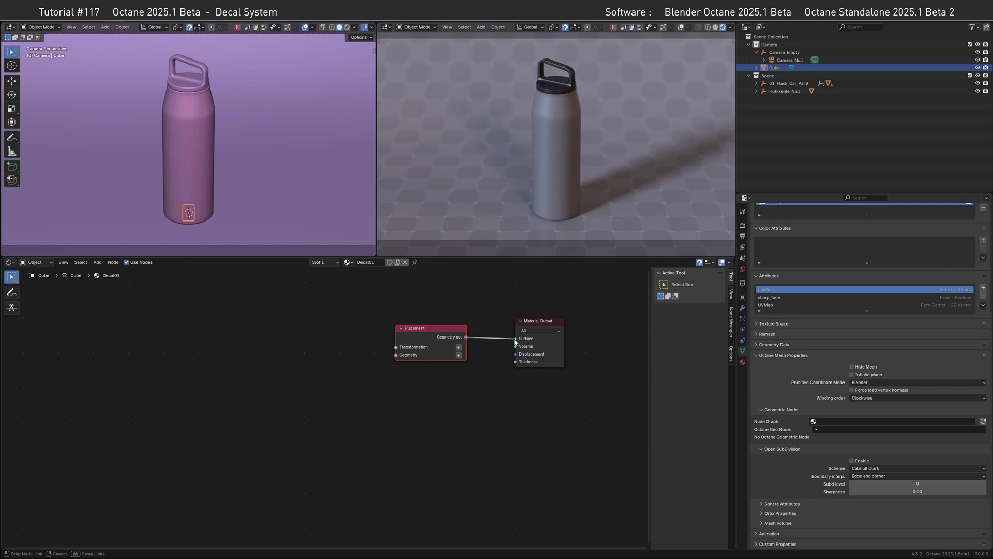
left_click_drag(432, 321, 449, 318)
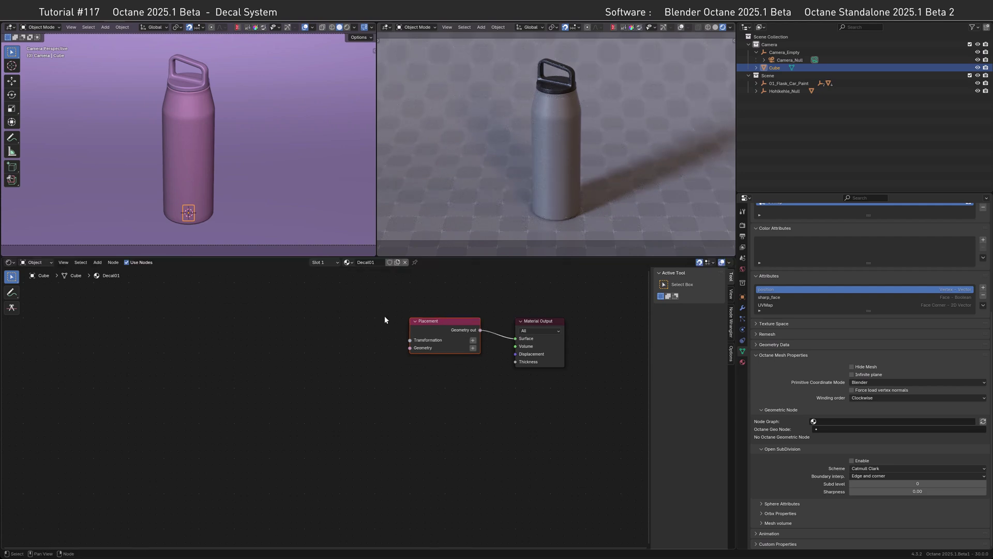
Add a Decal node and connect its output to the Placement node's Geometry input.
key("shift+a")
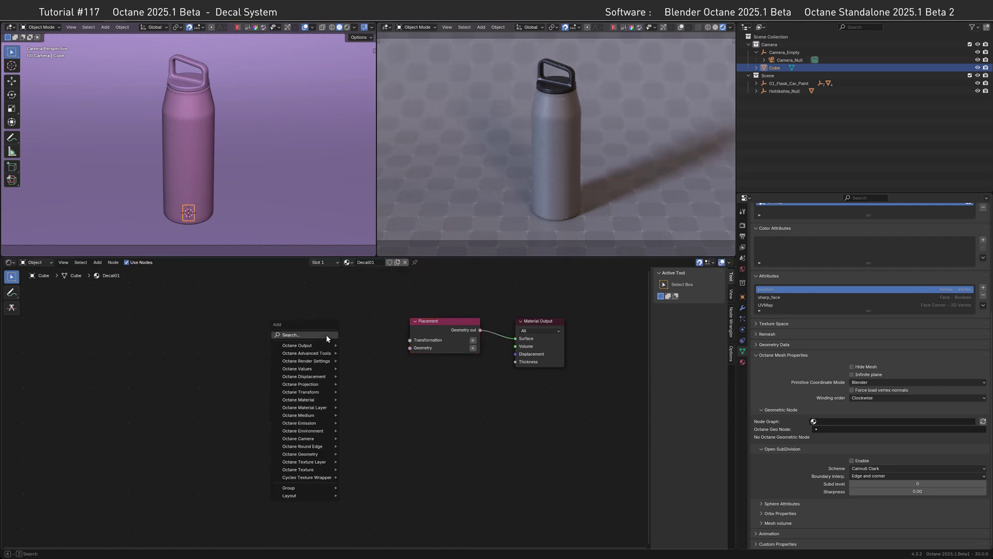
type("decal")
key("Return")
left_click(373, 364)
left_click_drag(374, 358, 409, 349)
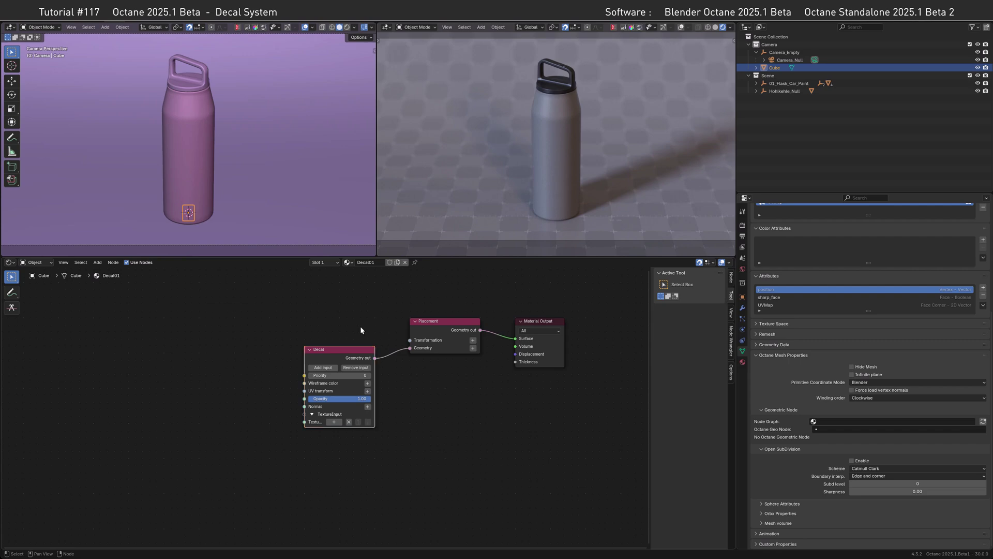
Assign Decal01 as the cube's geometric node graph and choose Placement as its Octane geo node.
left_click(813, 422)
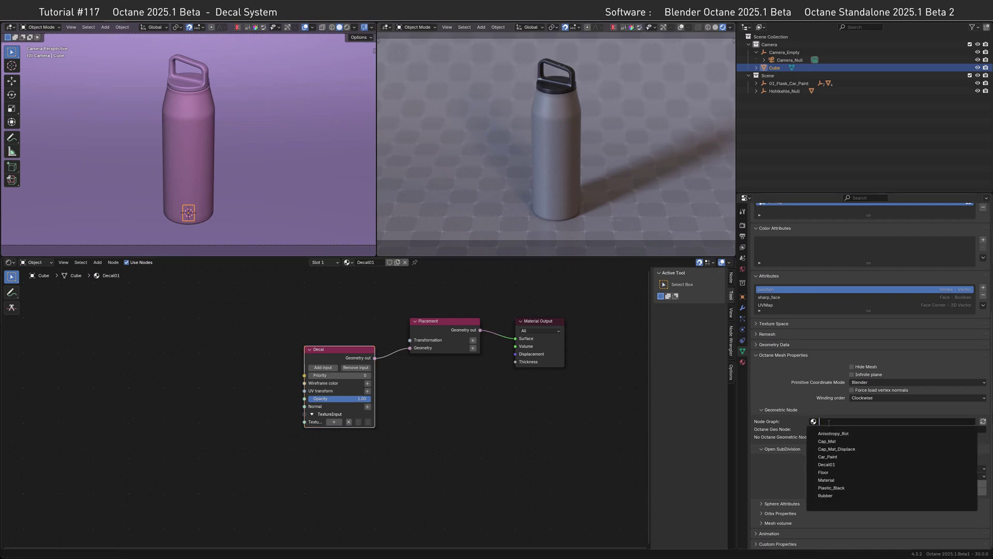
left_click(827, 464)
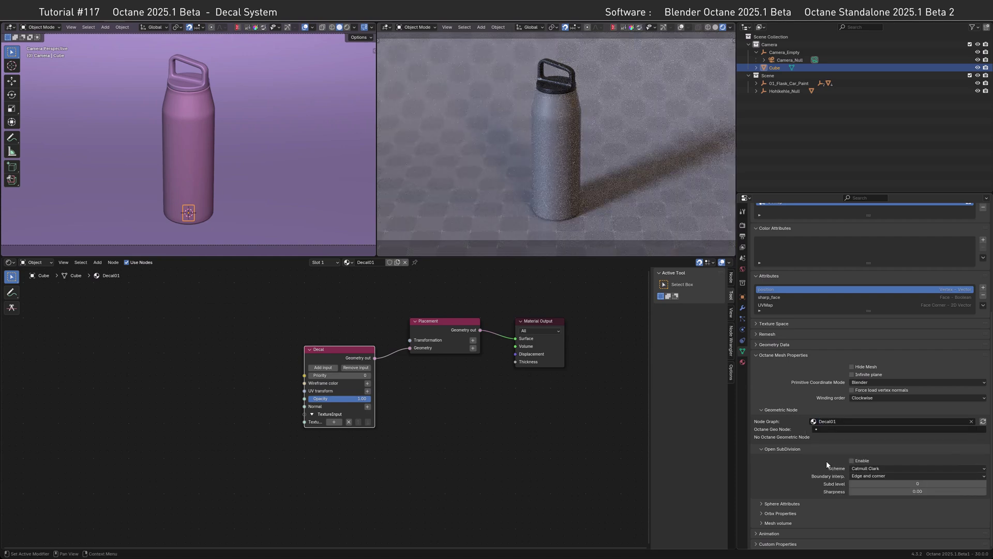
left_click(827, 430)
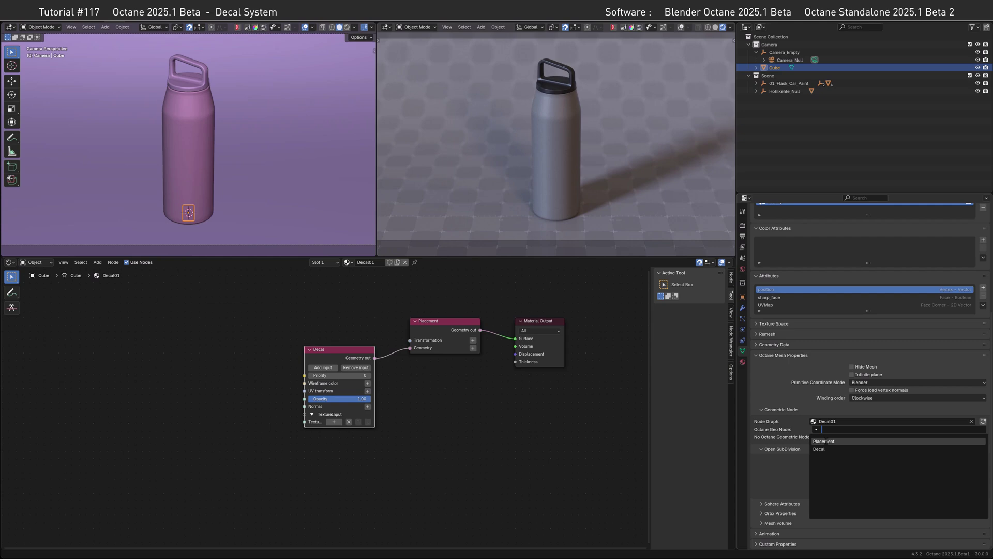
left_click(826, 441)
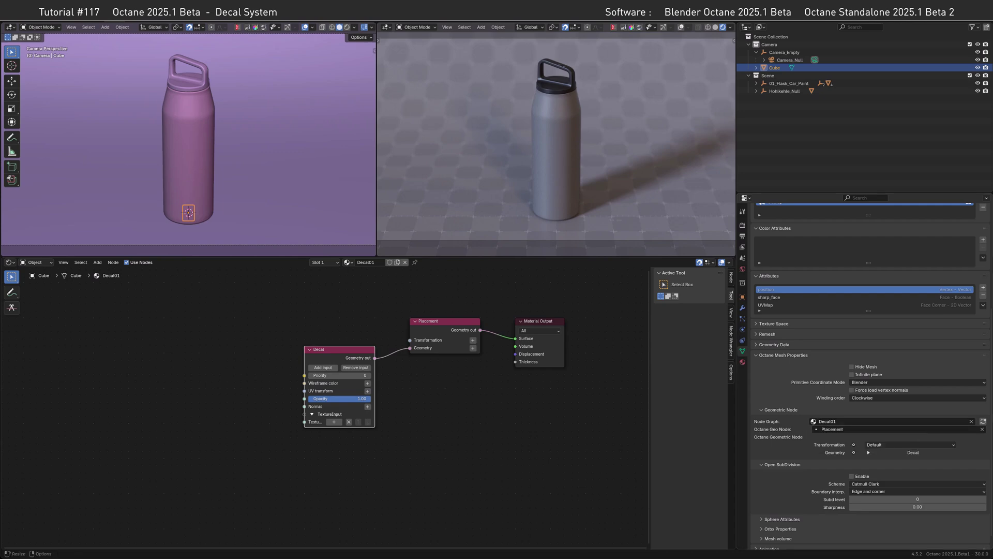
Paste the RGB image node holding the UV.tif texture and connect it to the Decal node's texture input.
key("ctrl+v")
key("g")
left_click(190, 330)
left_click_drag(234, 337, 304, 422)
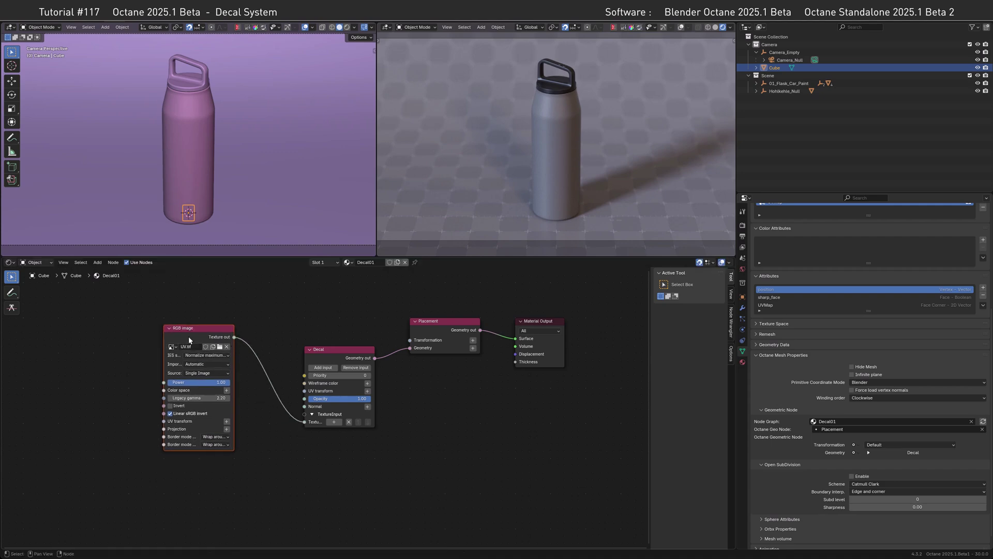
key("g")
left_click(256, 393)
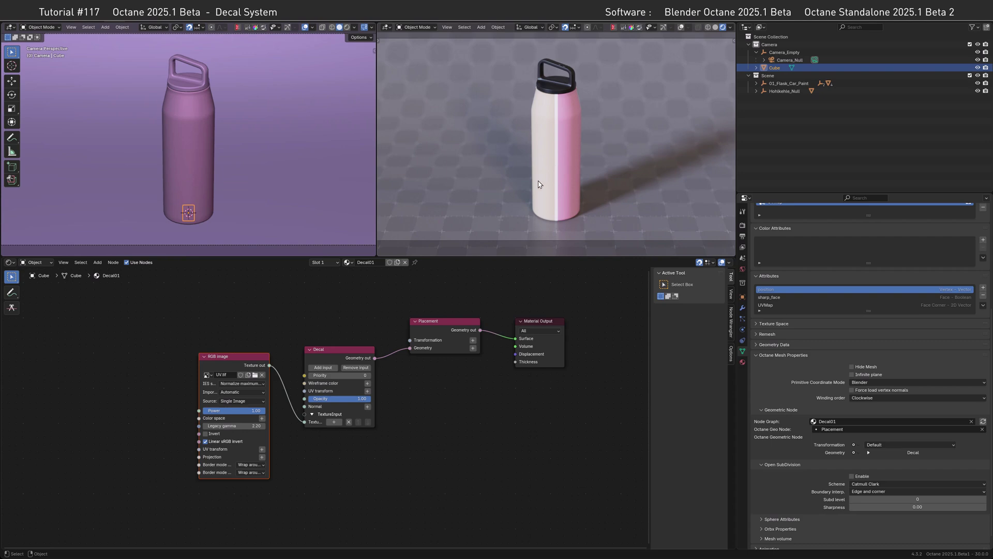
Add a 3D transformation to the Placement node and set its scale to 0.1 on all axes.
left_click(473, 339)
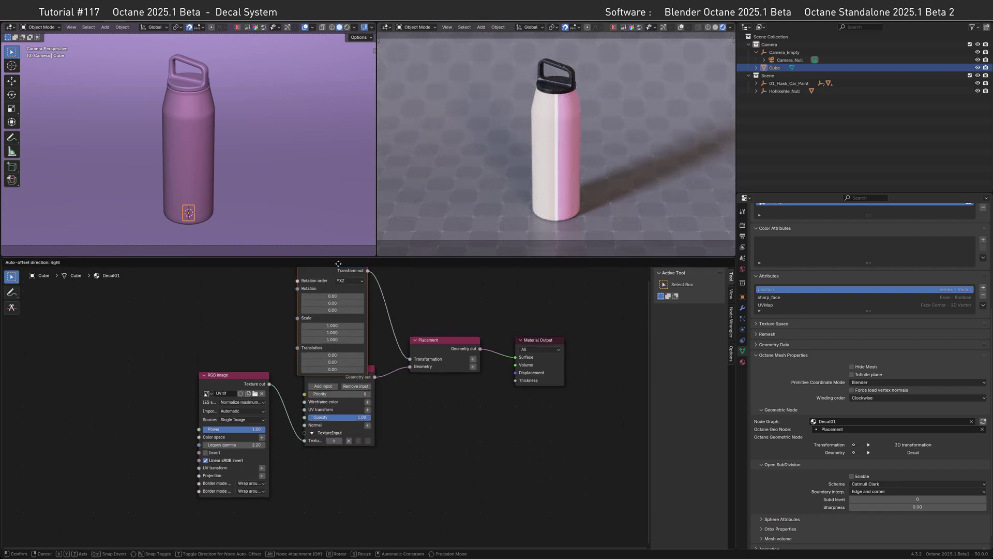
left_click(345, 288)
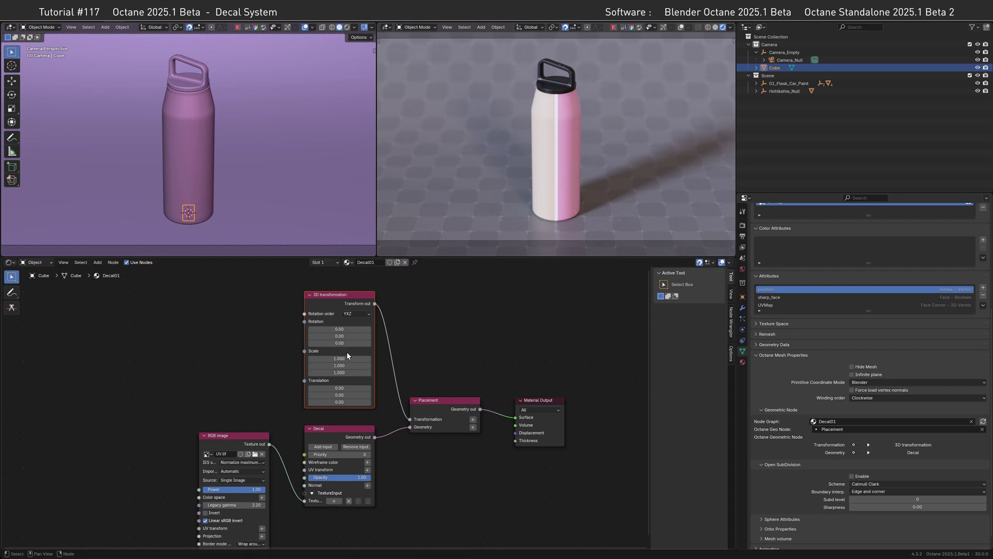
mouse_move(338, 358)
left_mouse_down()
mouse_move(340, 372)
mouse_move(347, 358)
left_mouse_up()
type("0.1")
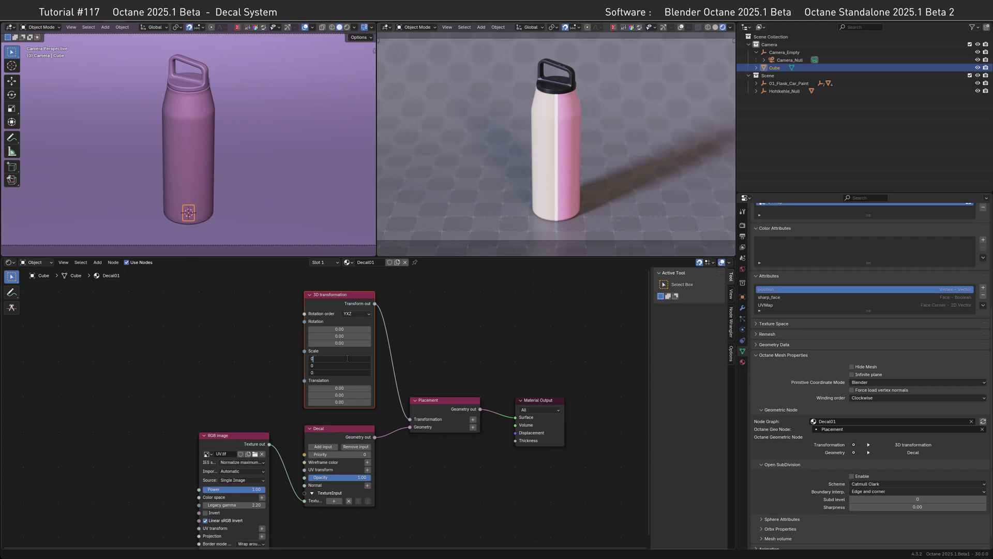
key("Return")
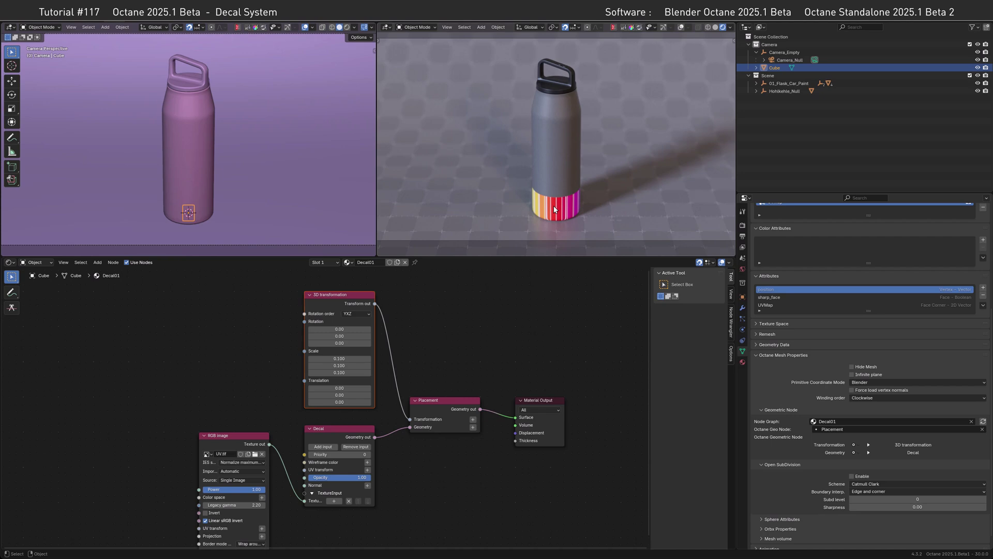
Show the decal wireframe in the render view, then rotate the cube 90° on X and set its Z location to 140 mm.
left_click(613, 28)
key("n")
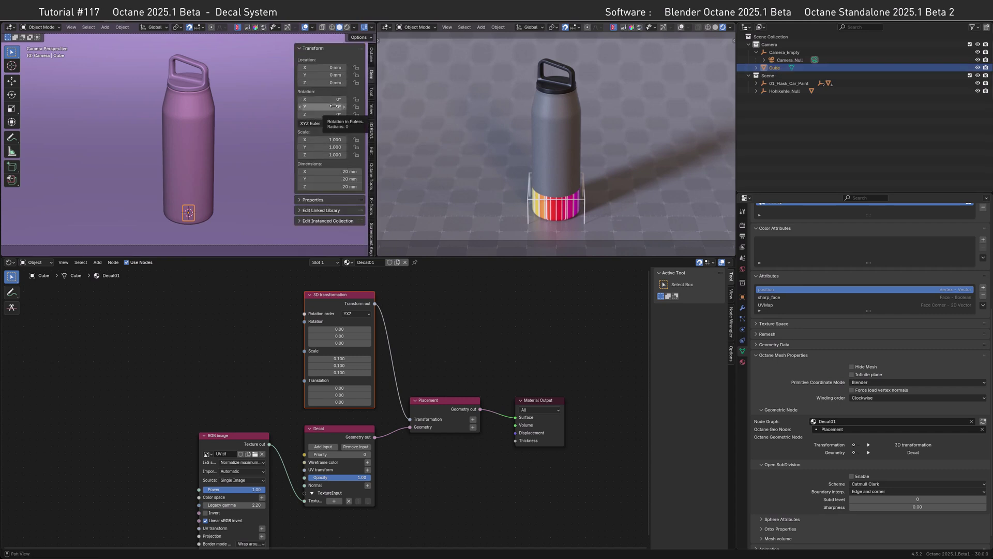
left_click_drag(331, 99, 362, 98)
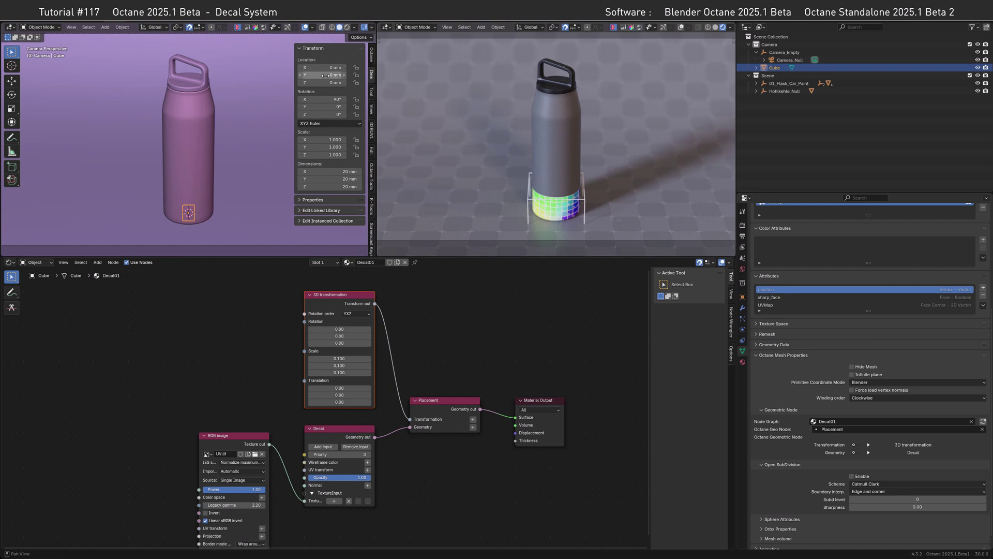
mouse_move(331, 83)
left_mouse_down()
mouse_move(357, 83)
mouse_move(336, 84)
left_mouse_up()
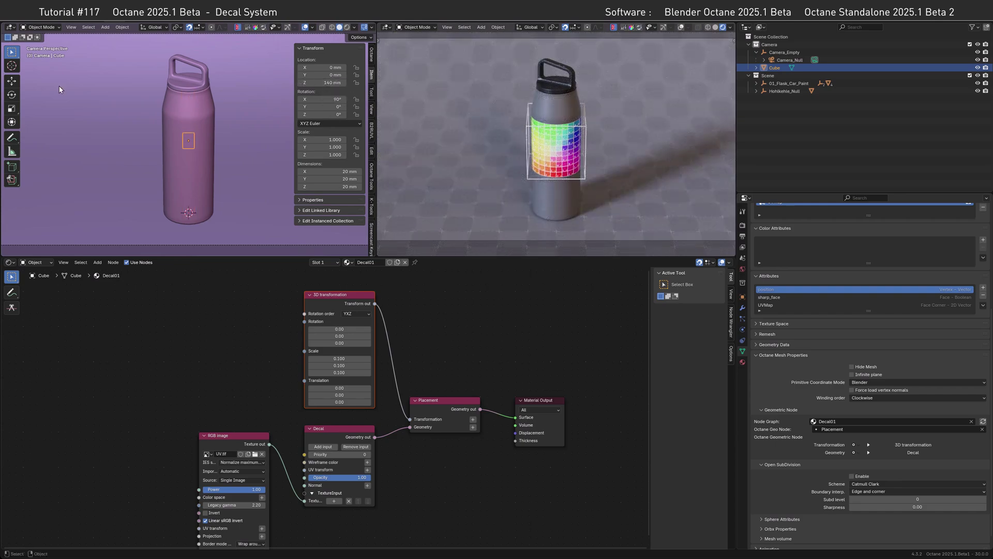
Add an RGB image node with the SLV logo and connect it to the Decal node's Opacity.
left_click_drag(0, 364, 304, 477)
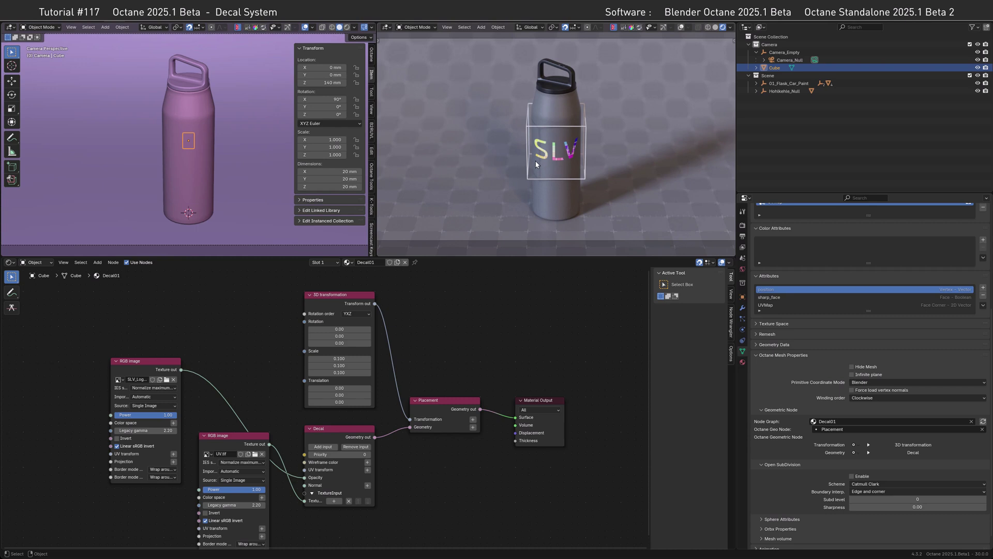
Enlarge the decal's 3D transformation scale to 0.5 on all axes and set the cube's X rotation to 46°.
left_click_drag(340, 358, 340, 373)
key("Return")
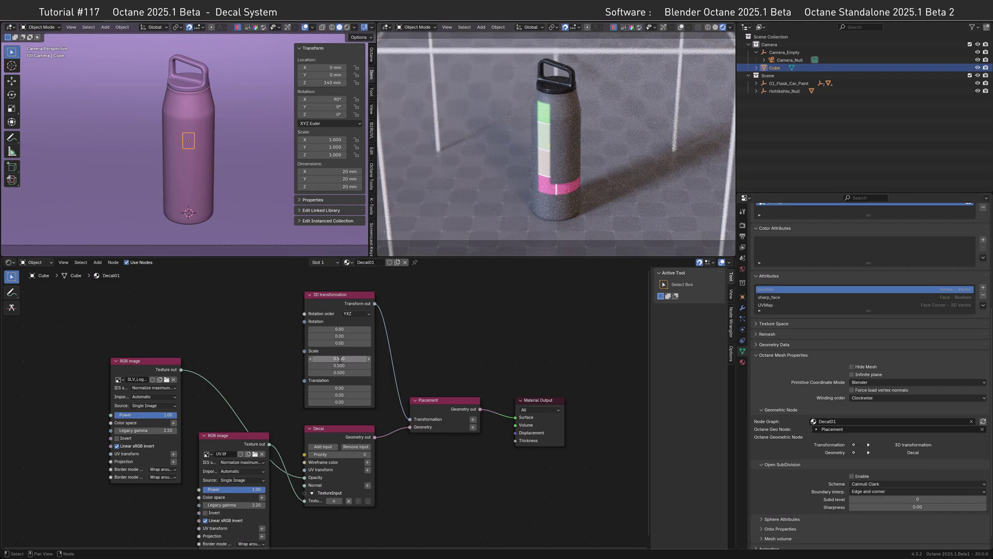
left_click_drag(330, 99, 302, 99)
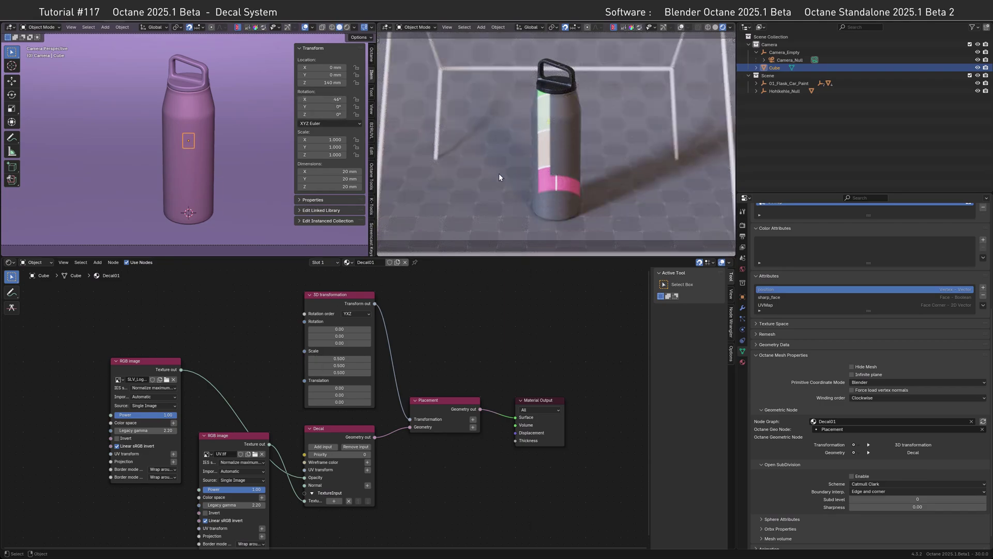
Copy the Decal texture node from the bottle's material into the Floor material, inserted between the Multiply texture and Glossy material's Diffuse input.
left_click(178, 182)
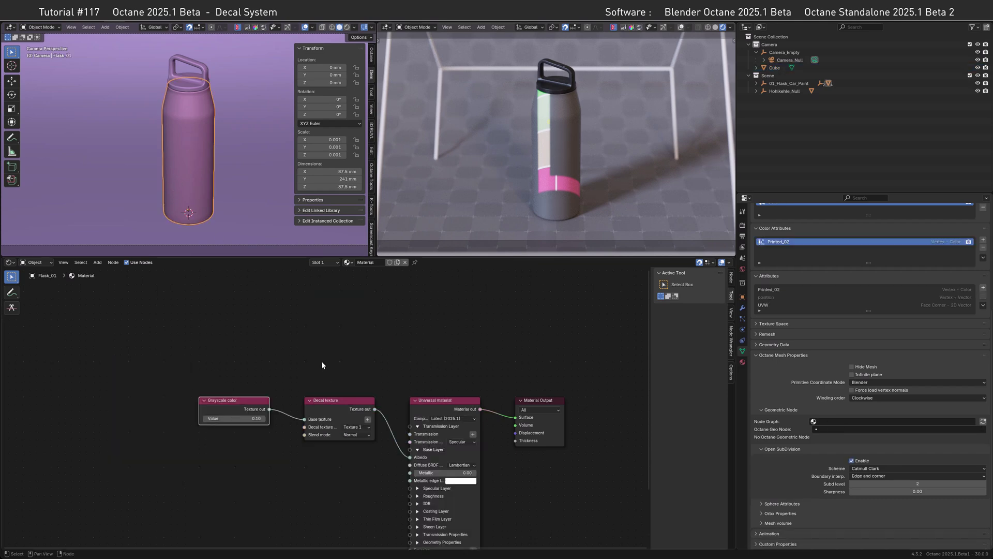
left_click(251, 200)
middle_click_drag(455, 484, 542, 325)
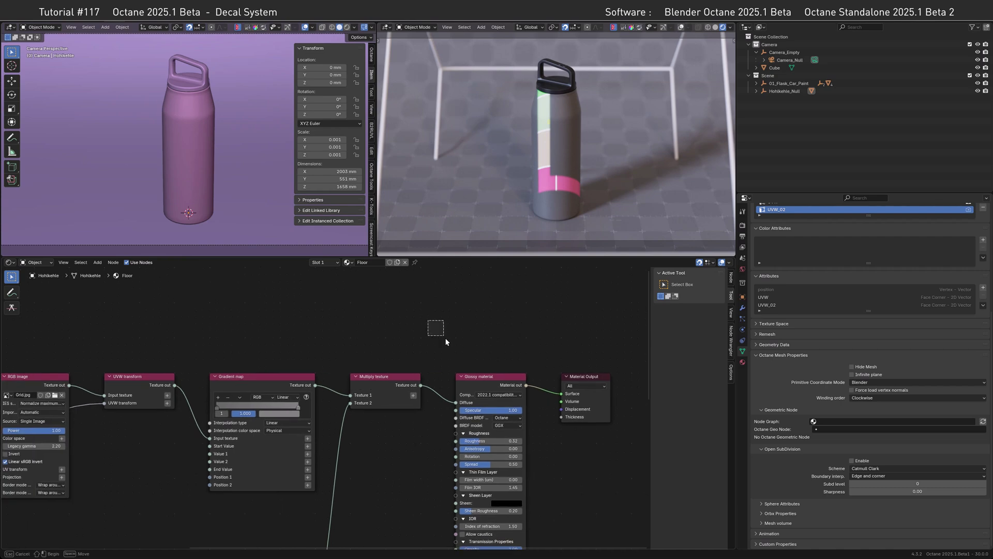
key("ctrl+v")
left_click(422, 391)
left_click_drag(481, 331, 456, 402)
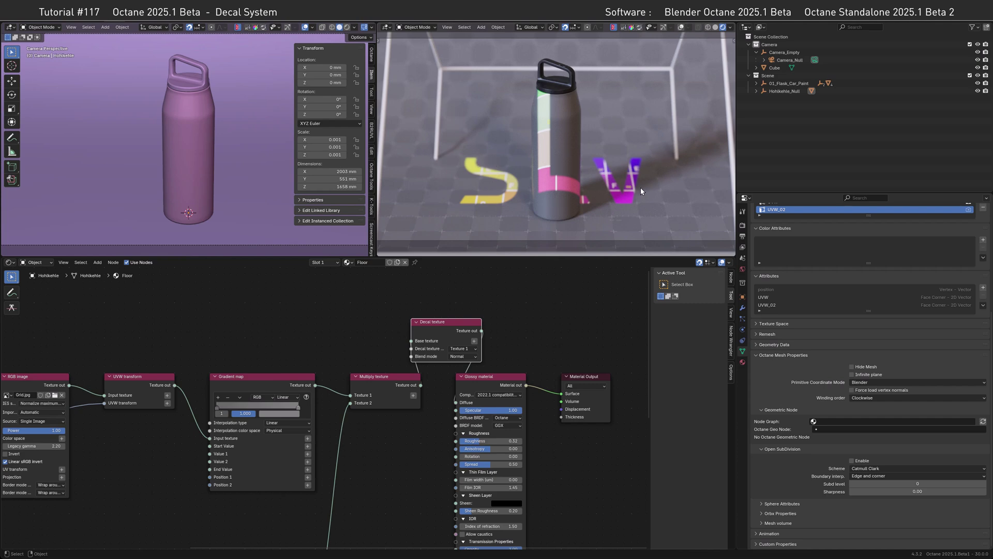
Try a Z scale of 1 in the cube's decal 3D transformation, then return it to 0.5.
left_click(774, 67)
scroll(428, 368, "up", 3)
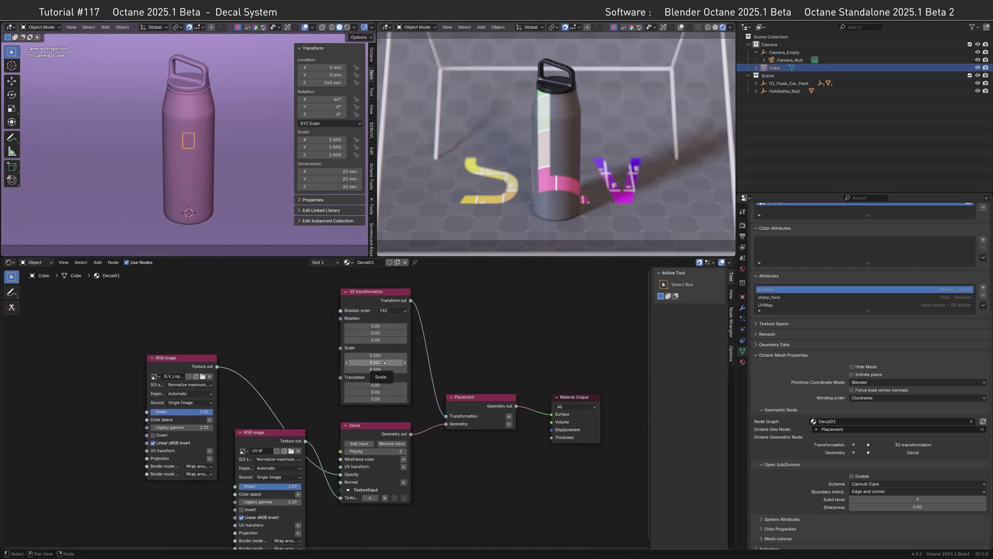
left_click(375, 369)
type("1")
key("Return")
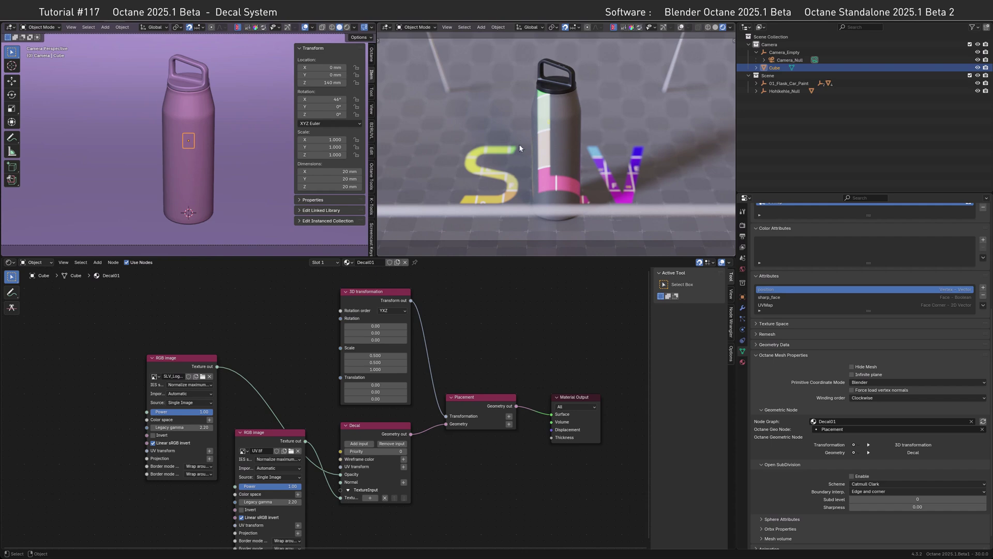
left_click(375, 369)
type("0.5")
key("Return")
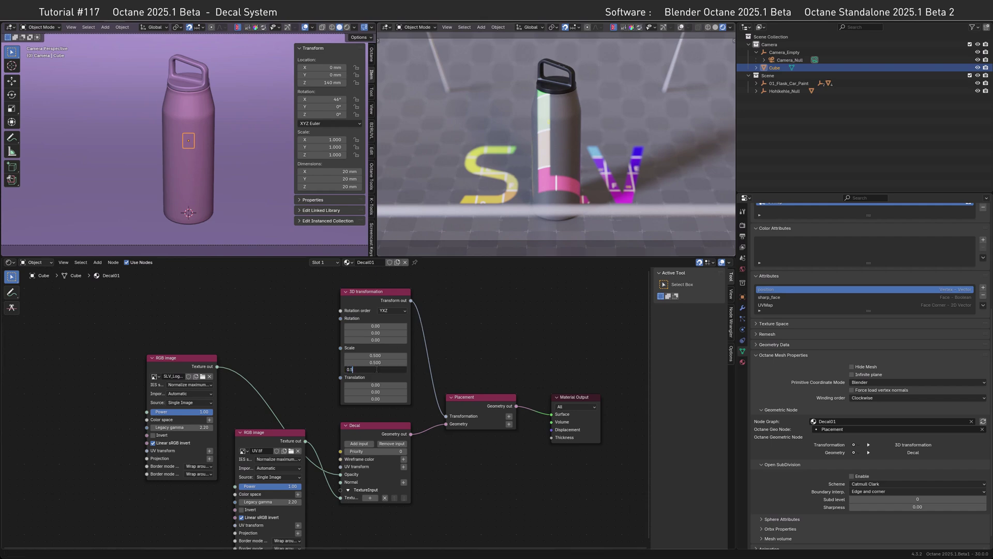
Hide the decal wireframe in the render view and lower the cube to a Z location of 40 mm.
left_click(612, 28)
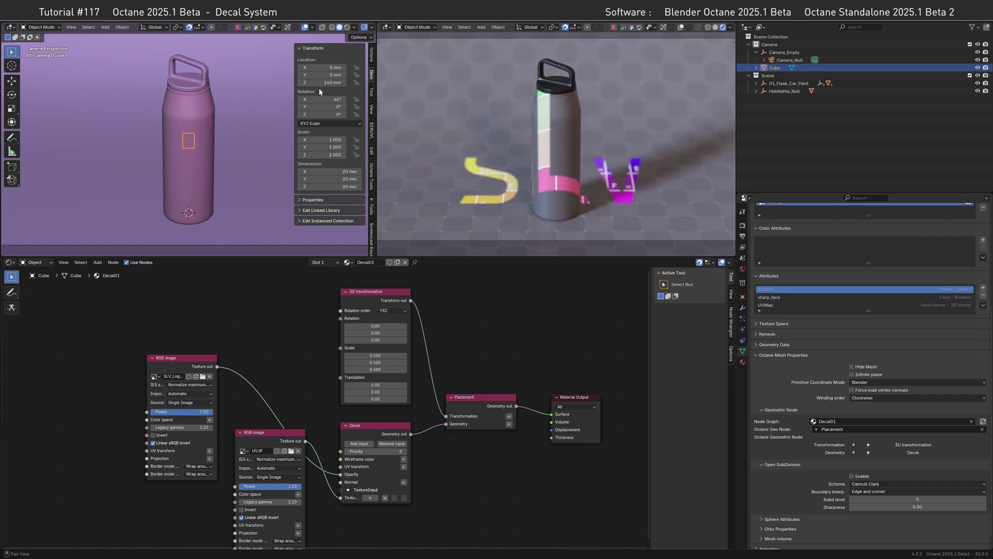
left_click_drag(339, 83, 326, 82)
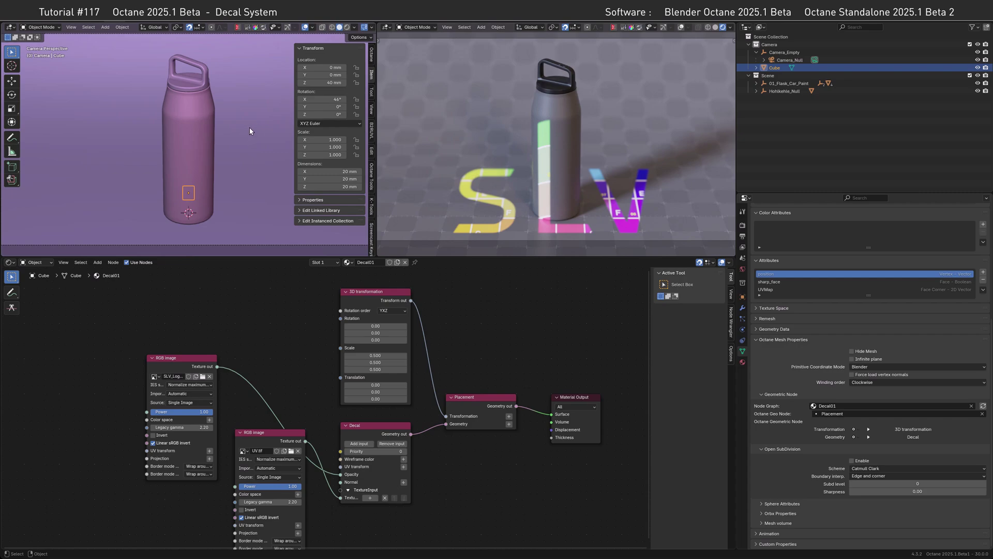
Duplicate the cube and place the copy offset by 30 mm in X, -10 mm in Y and -20 mm in Z.
key("shift")
key("shift+d")
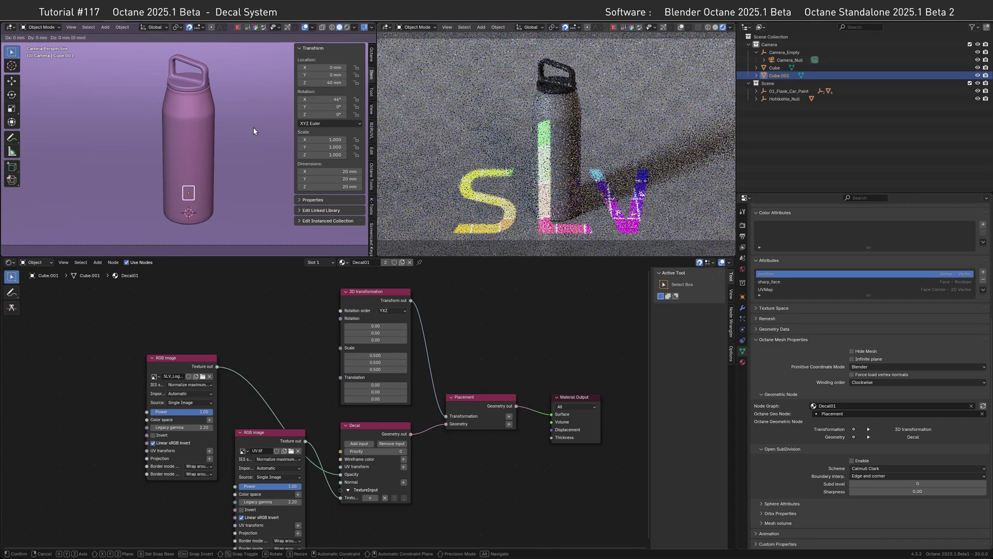
left_click(271, 140)
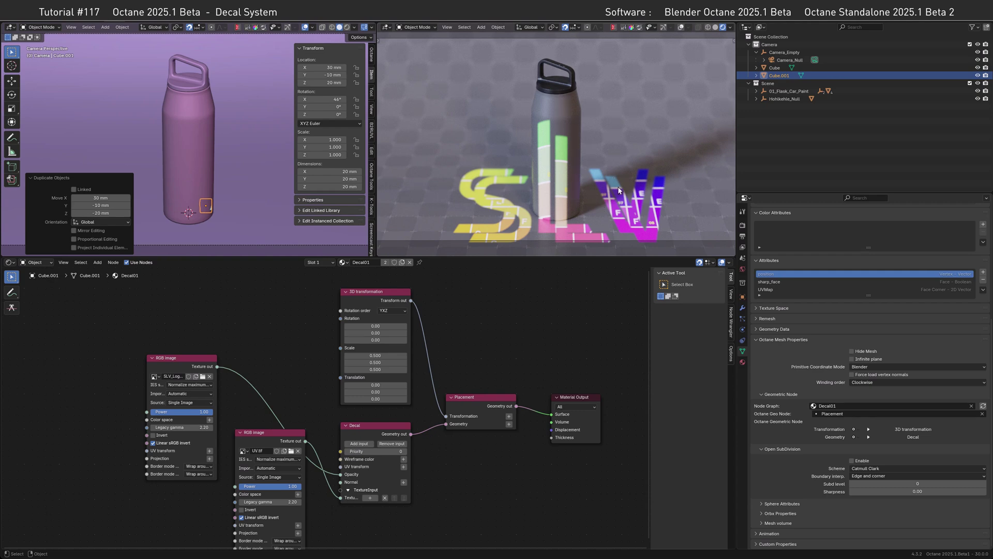
Make the duplicate cube's Decal01 material single-user and assign Decal01.001 with its Placement node as the cube's Octane geometric node.
left_click(742, 362)
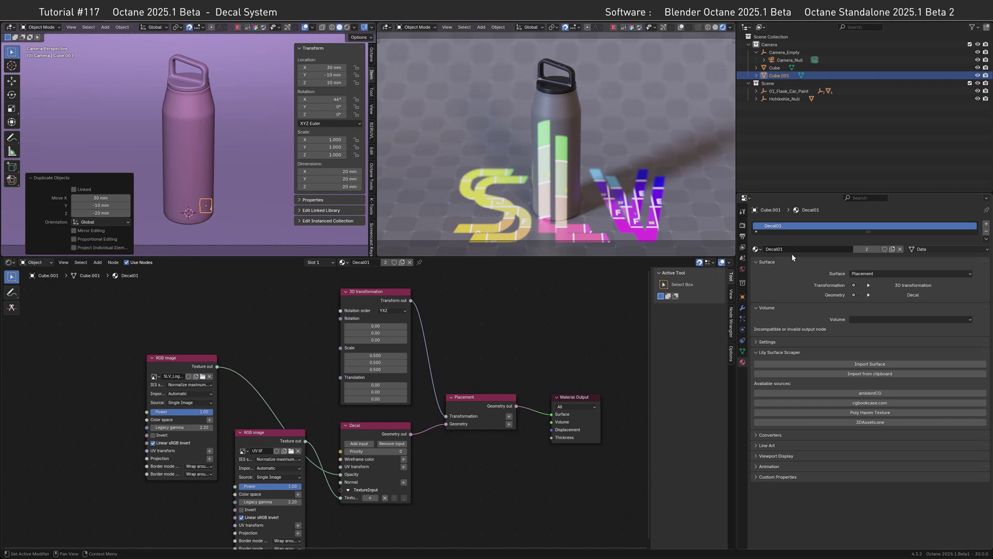
left_click(866, 249)
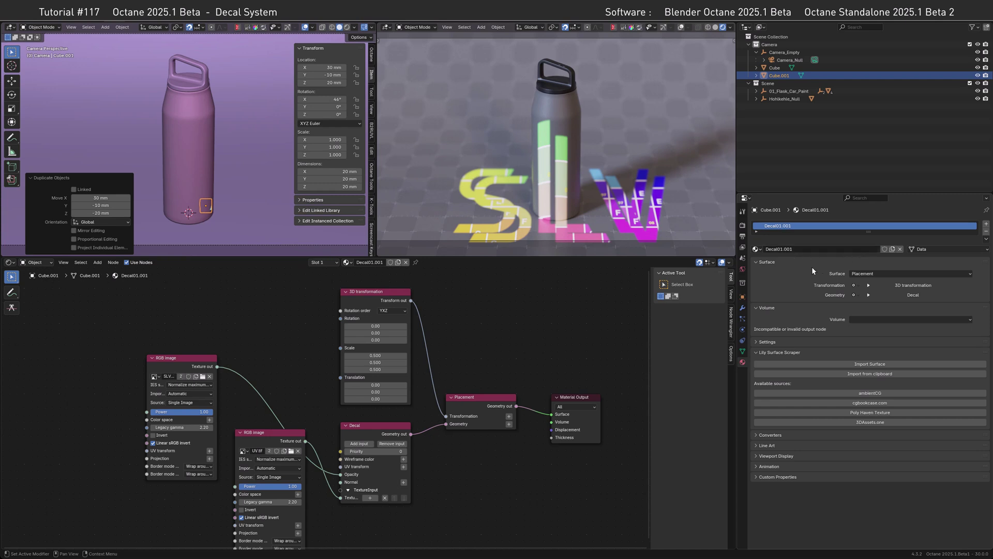
left_click(742, 351)
scroll(795, 387, "down", 5)
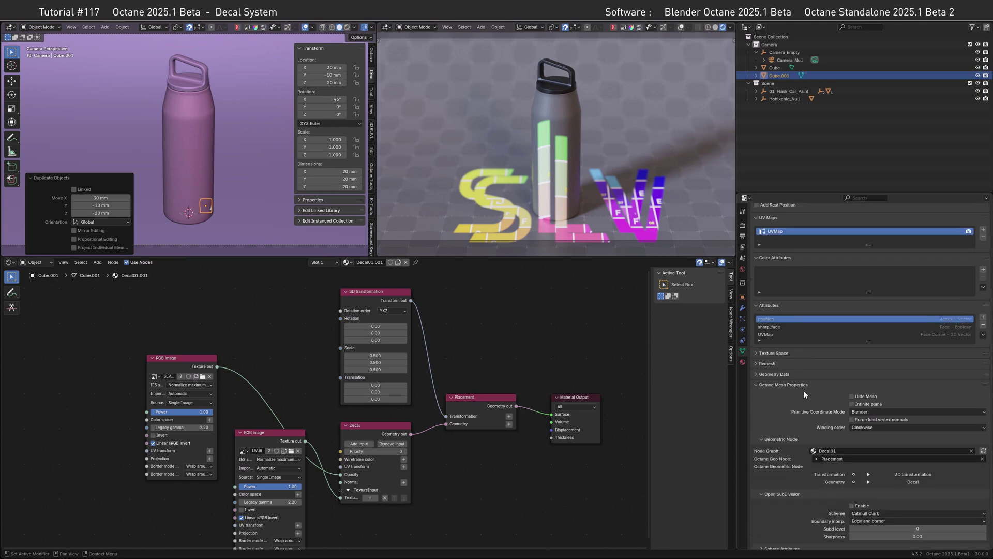
left_click(848, 451)
left_click(831, 502)
Connect an RGB image node with the UV test image to the duplicate Decal node's texture input.
left_click_drag(110, 390, 340, 497)
left_click(118, 407)
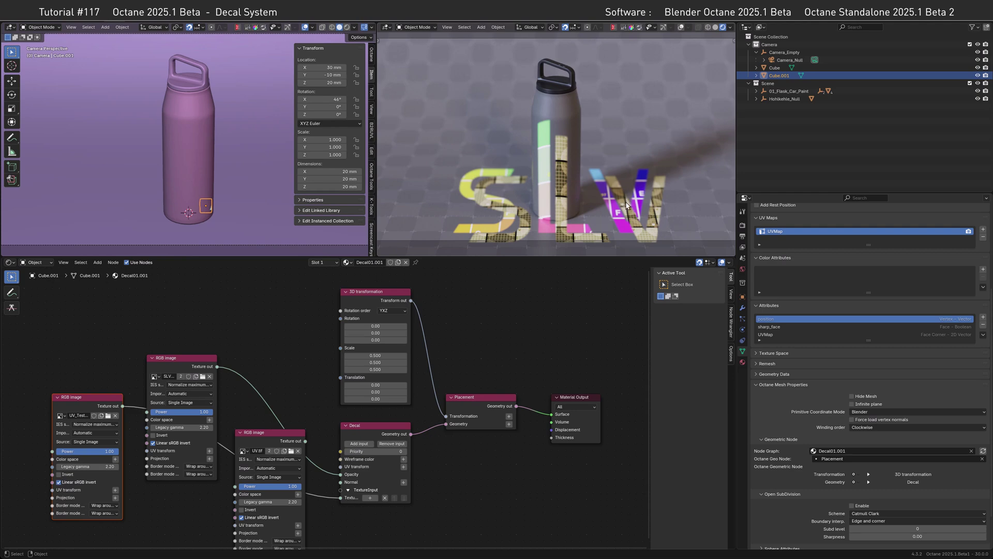
Set the Decal node's Priority to 1 on the original cube so its decal overlaps the duplicate's.
left_click(775, 68)
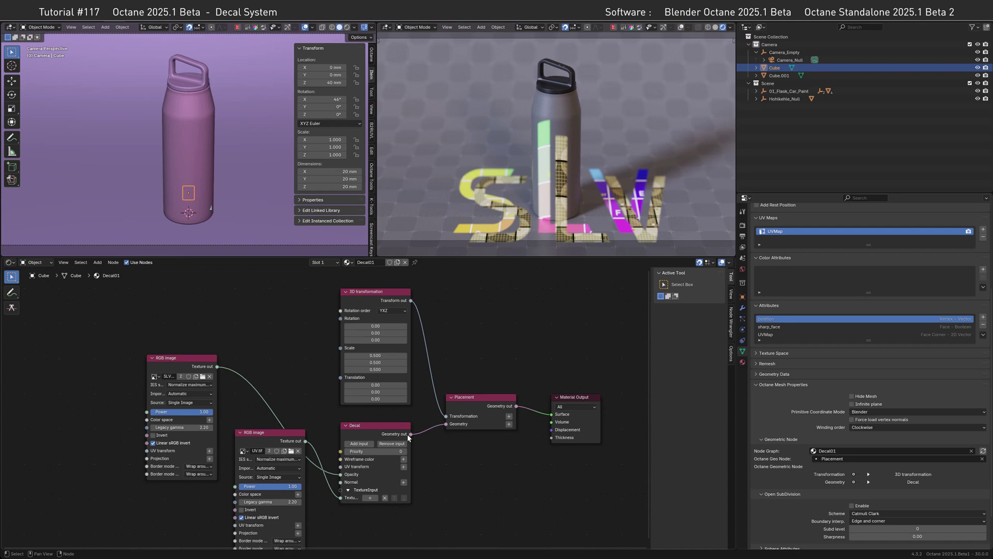
left_click(394, 452)
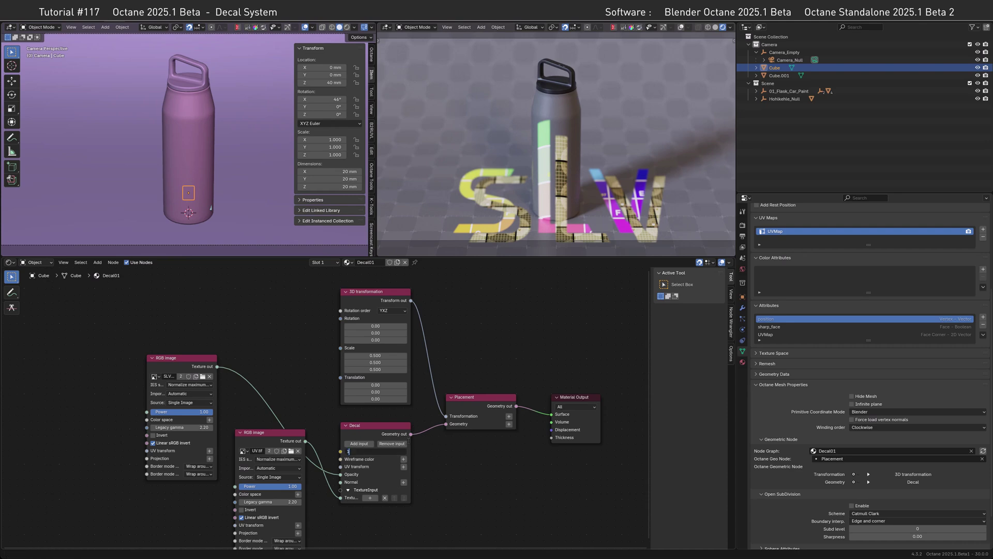
type("1")
key("Return")
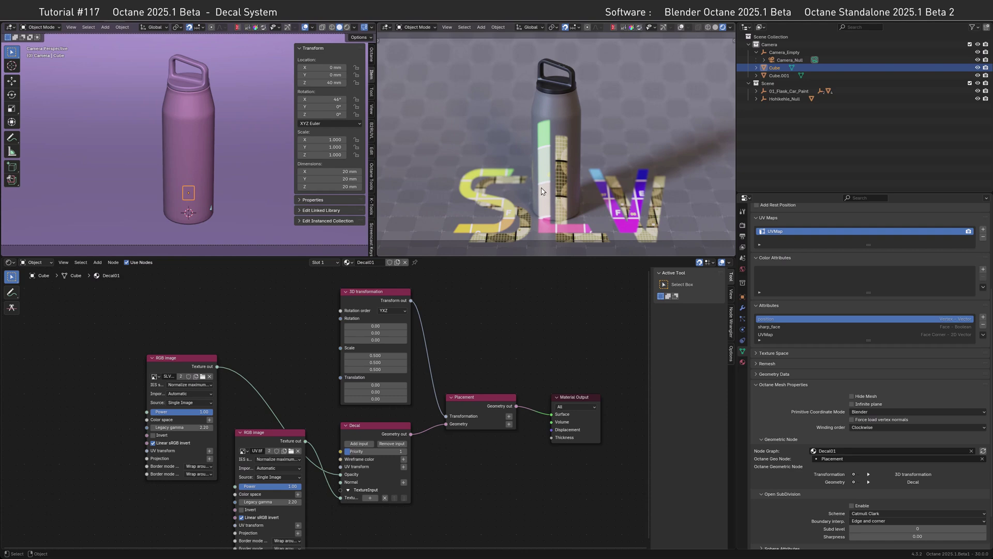
Add three more texture inputs to the original cube's Decal node.
left_click(354, 444)
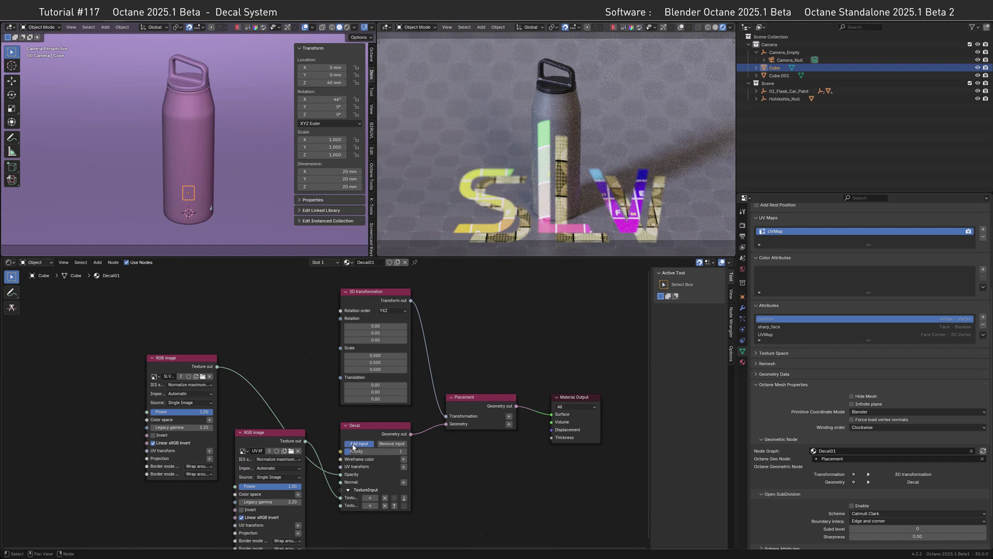
left_click(353, 444)
left_click(354, 444)
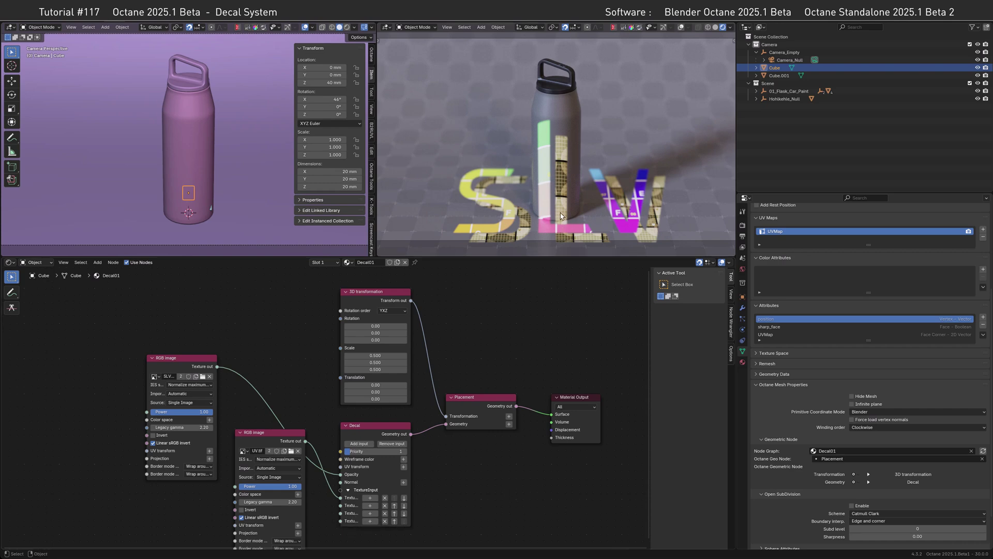
Bring up the bottle's material node graph containing its Decal texture node.
left_click(557, 120)
scroll(392, 410, "down", 3, "shift")
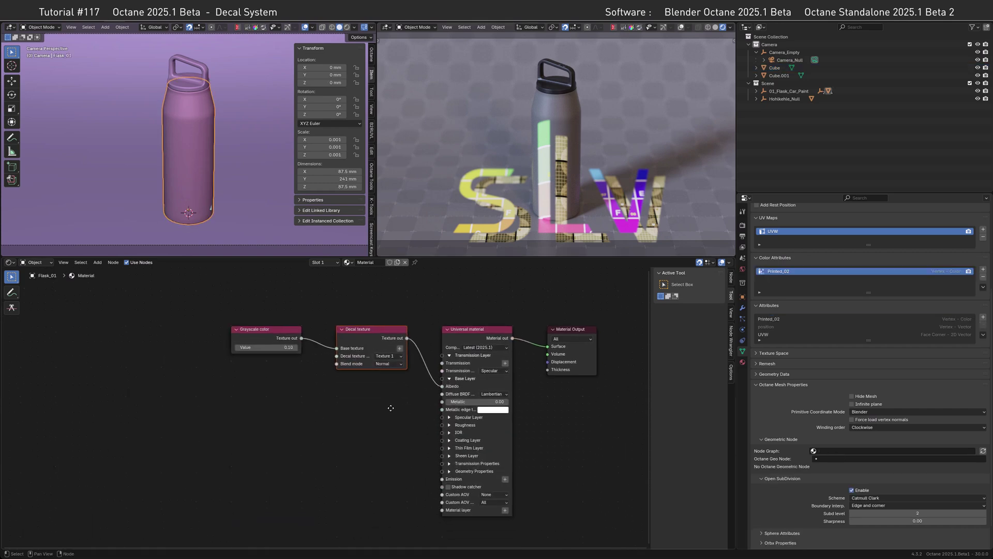